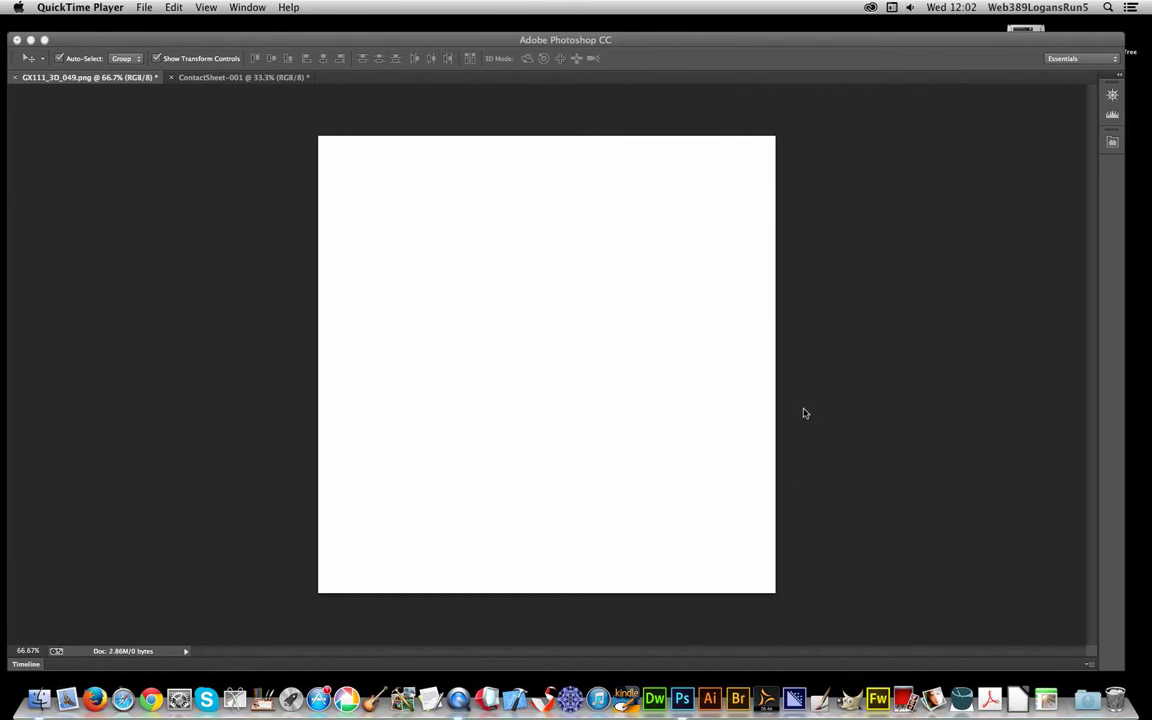
# Step: Activate the Photoshop window to show the Tools, Layers, Properties and History panels
pyautogui.click(702, 322)
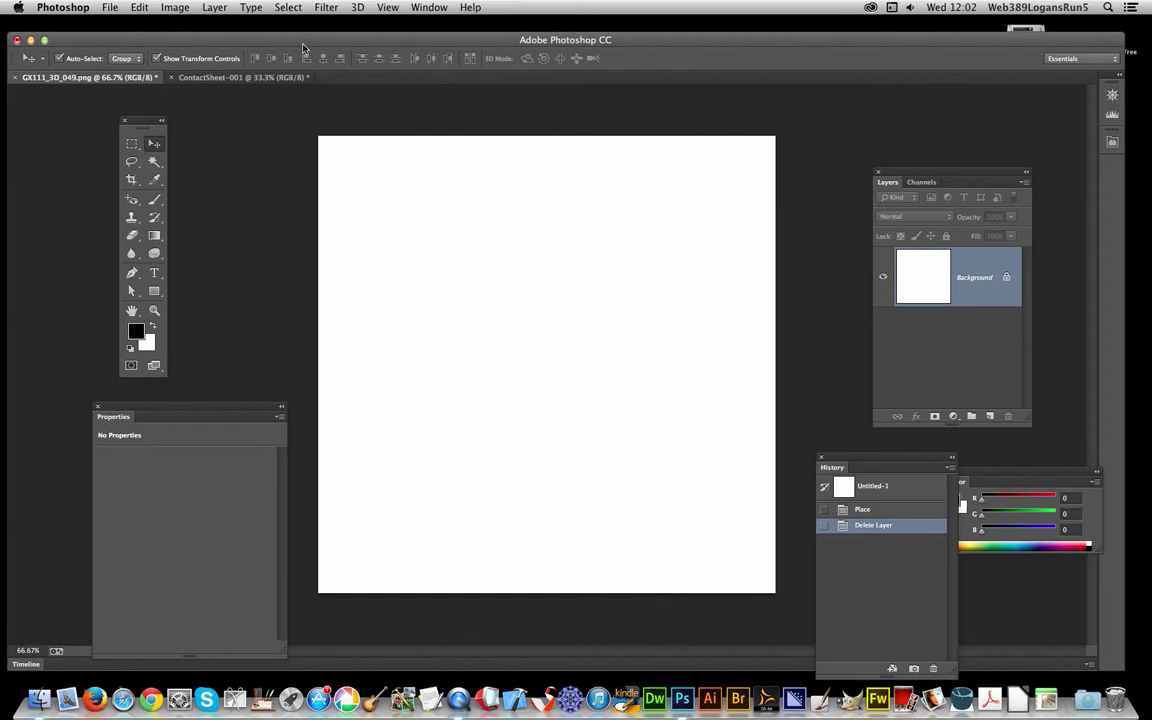
# Step: Place GX33_3D_027.pdf, the orange cube file from the Graphic Artworks PDF folder
pyautogui.click(110, 8)
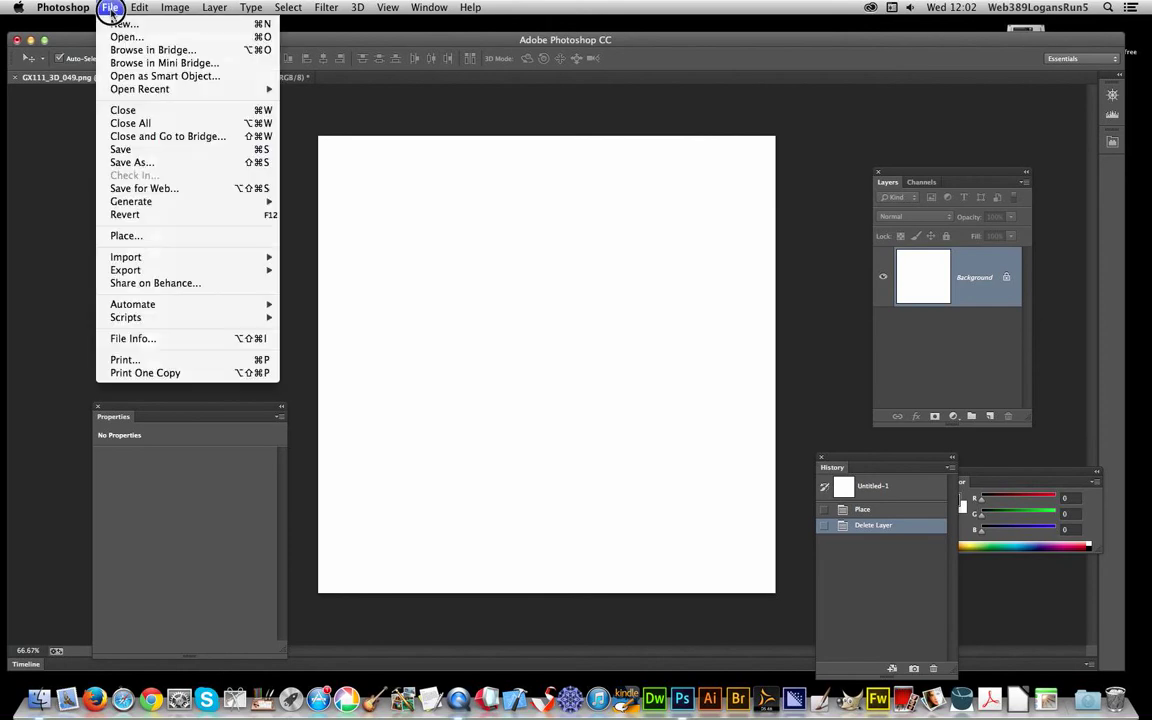
pyautogui.click(158, 236)
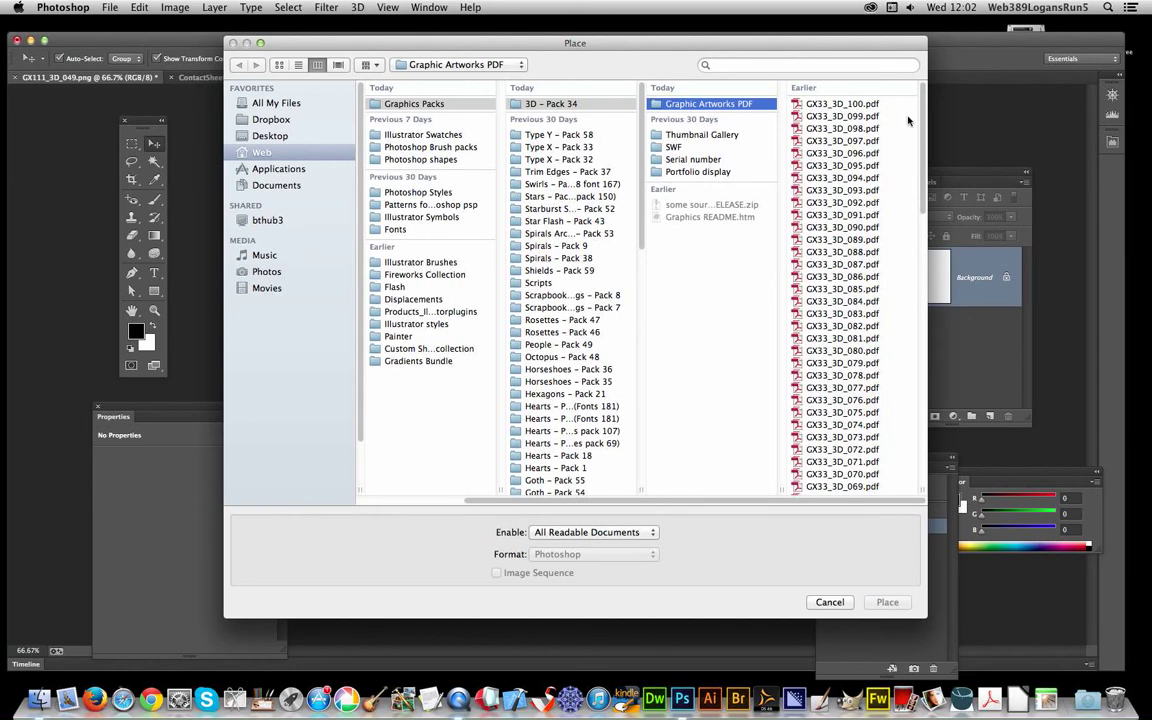
pyautogui.moveTo(924, 152); pyautogui.dragTo(920, 378)
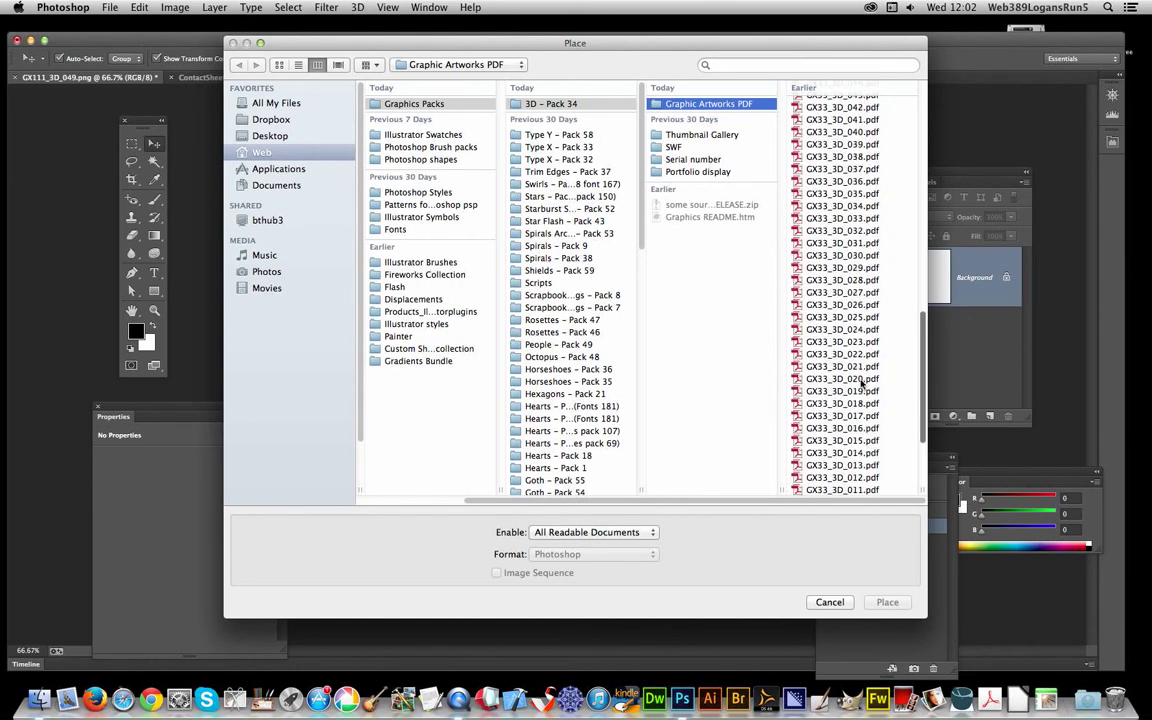
pyautogui.click(862, 380)
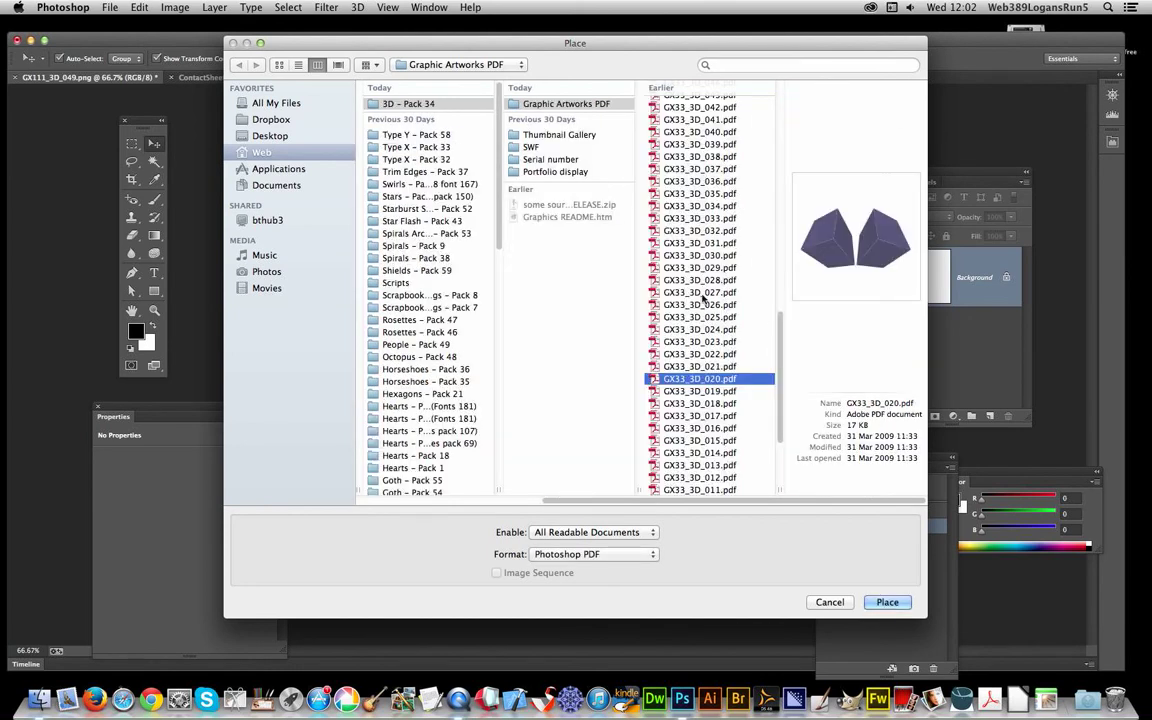
pyautogui.click(703, 293)
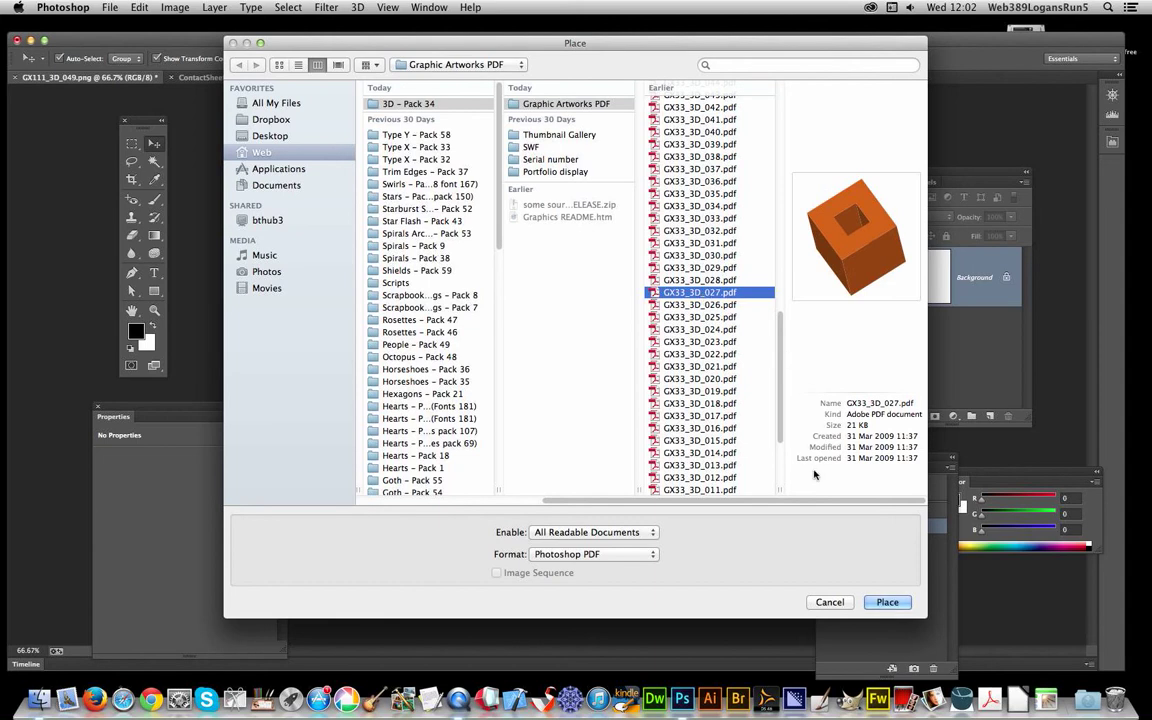
pyautogui.click(869, 604)
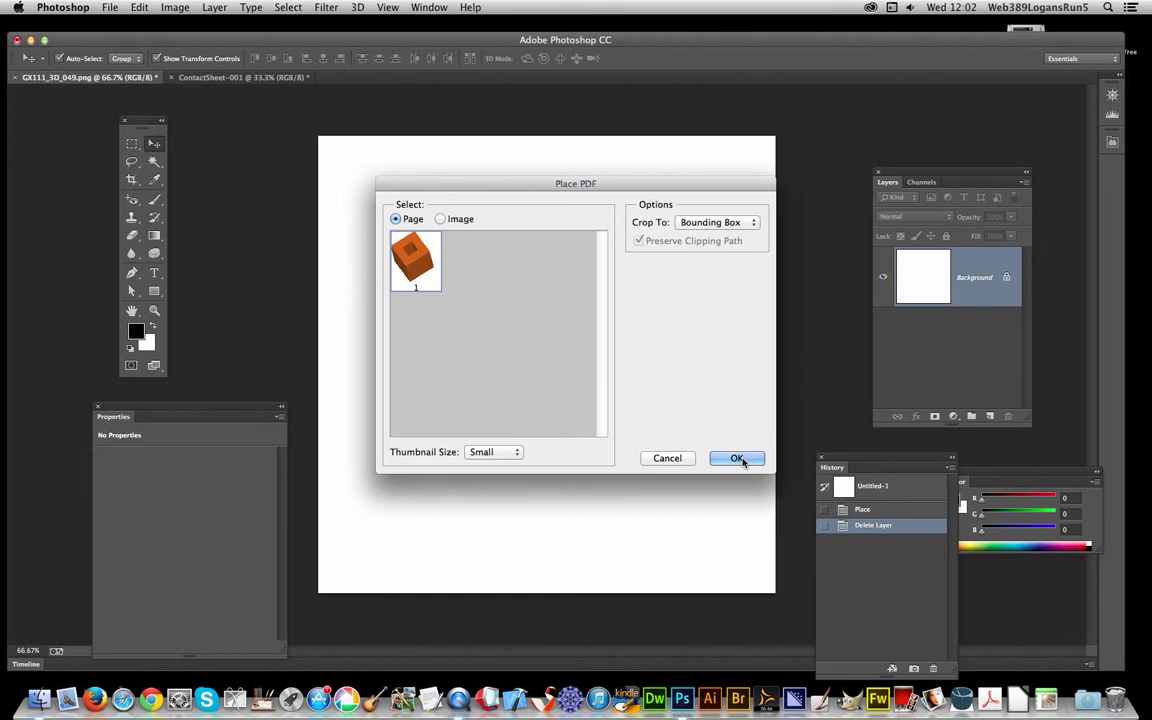
# Step: Accept the PDF import options, then shrink the orange cube from both corners and commit it
pyautogui.click(740, 459)
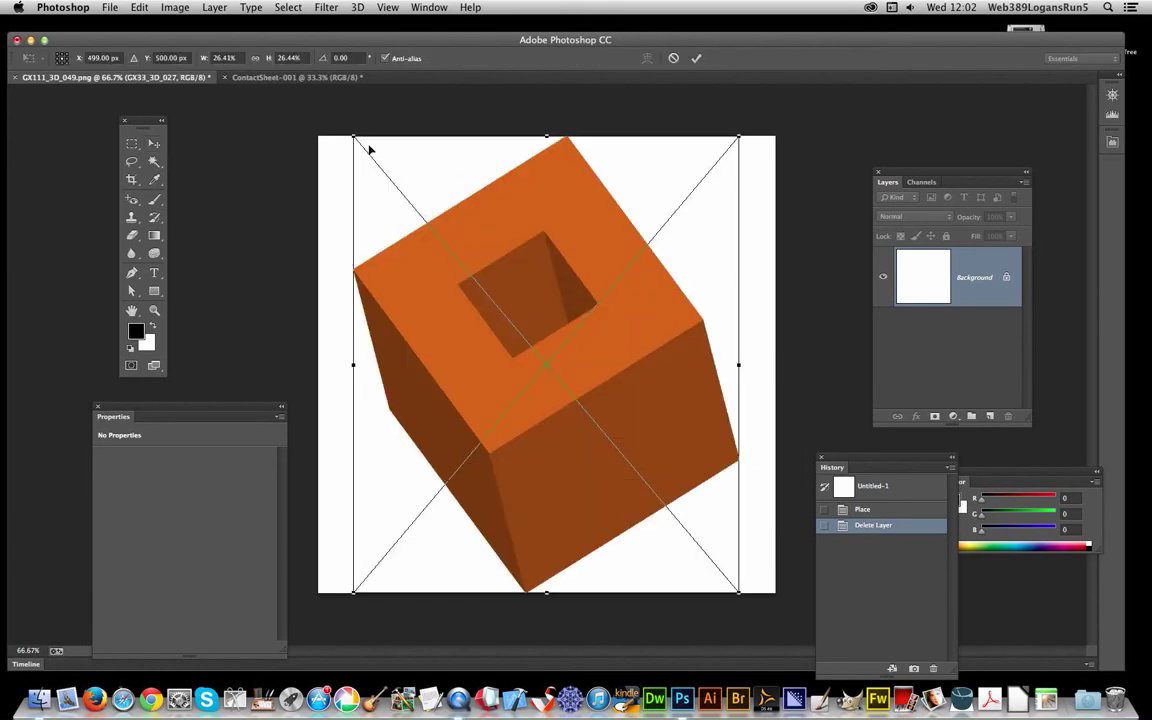
pyautogui.moveTo(355, 138); pyautogui.dragTo(377, 163)
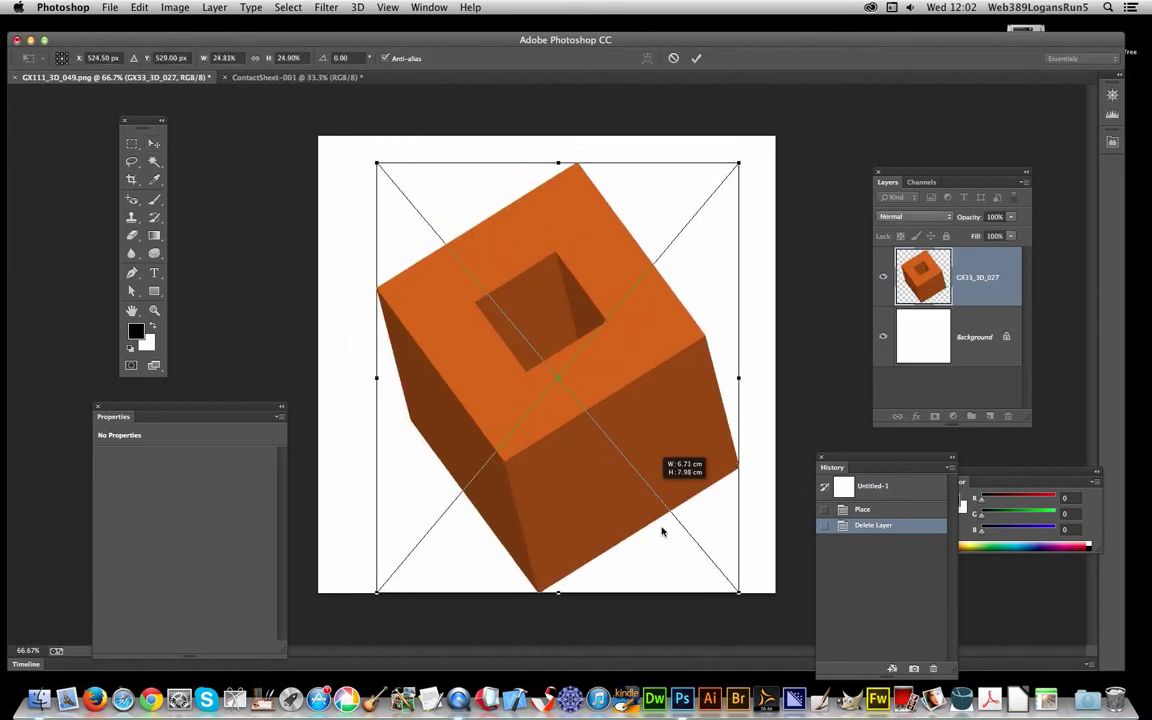
pyautogui.moveTo(738, 592); pyautogui.dragTo(727, 567)
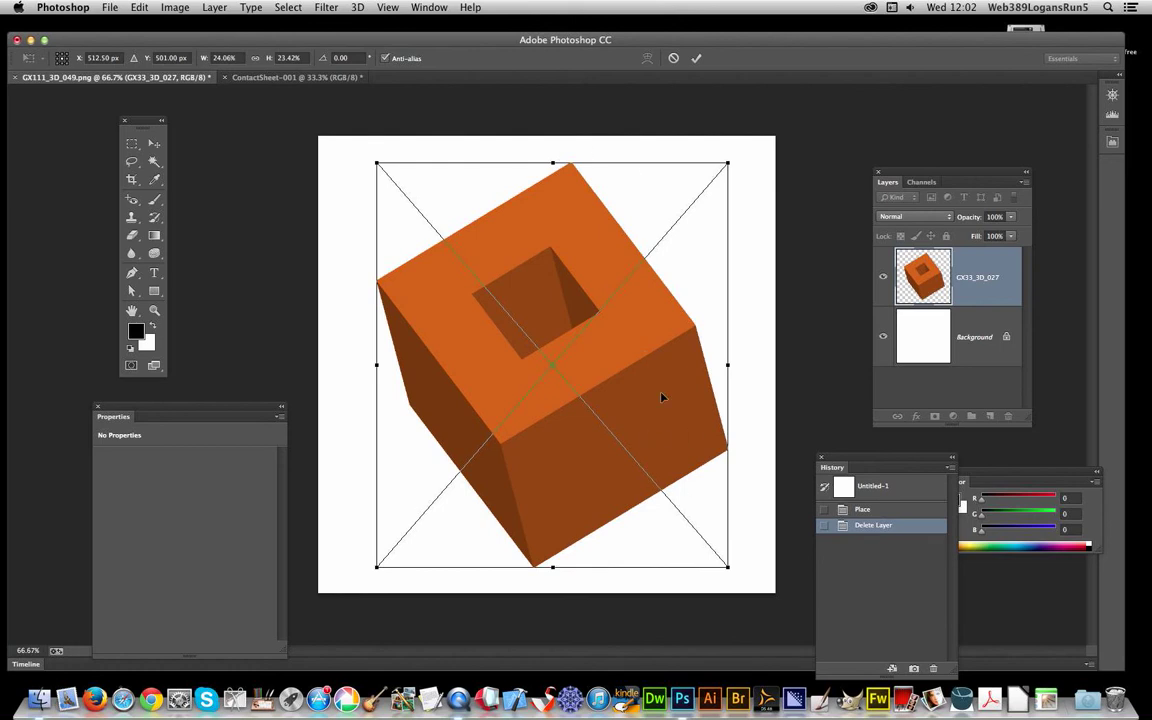
pyautogui.press('Return')
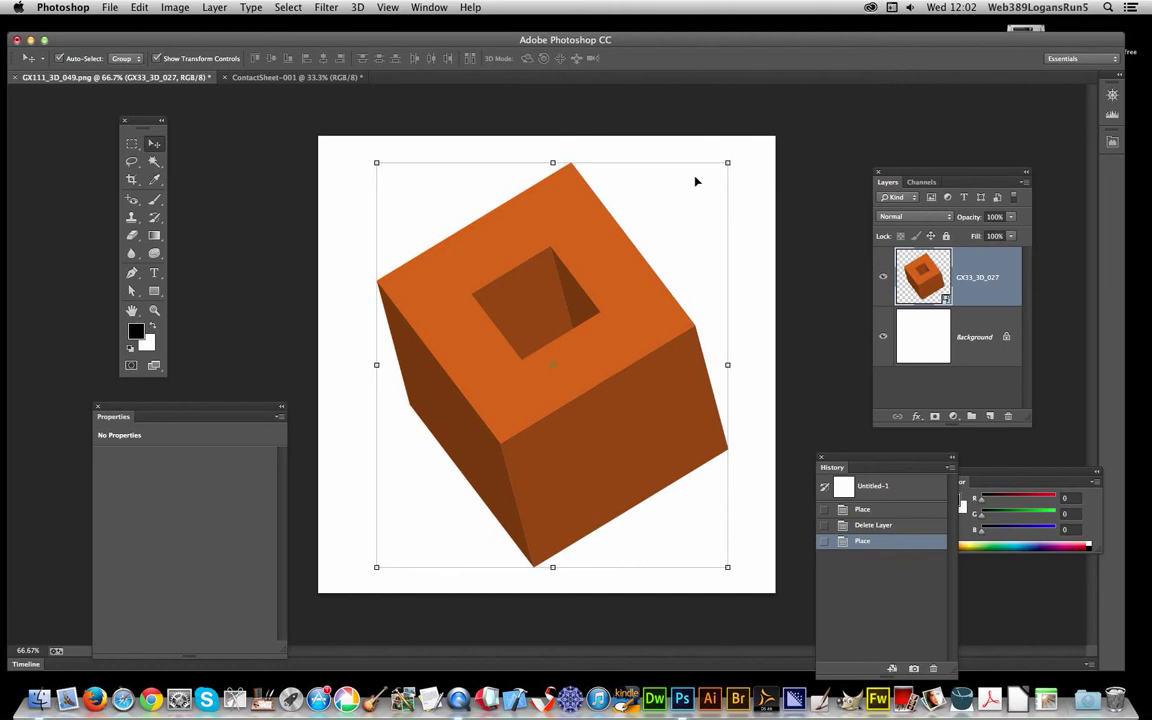
# Step: Duplicate the cube layer as GX33_3D_027 copy
pyautogui.click(175, 7)
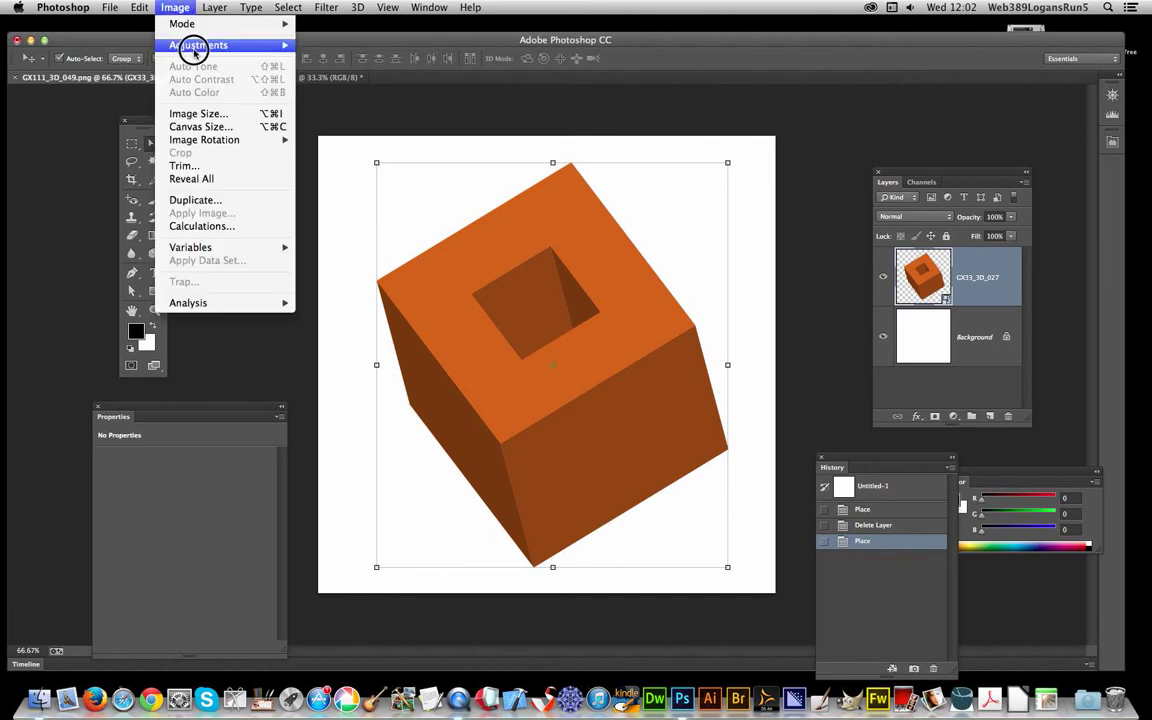
pyautogui.moveTo(193, 47)
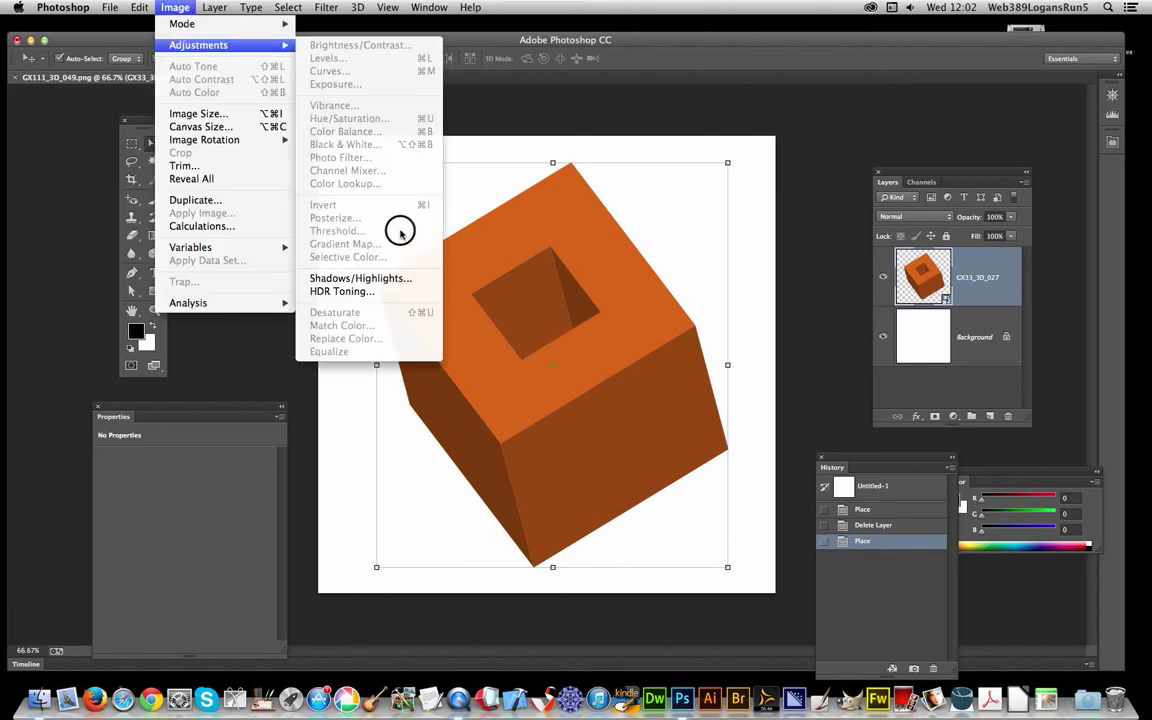
pyautogui.click(549, 293)
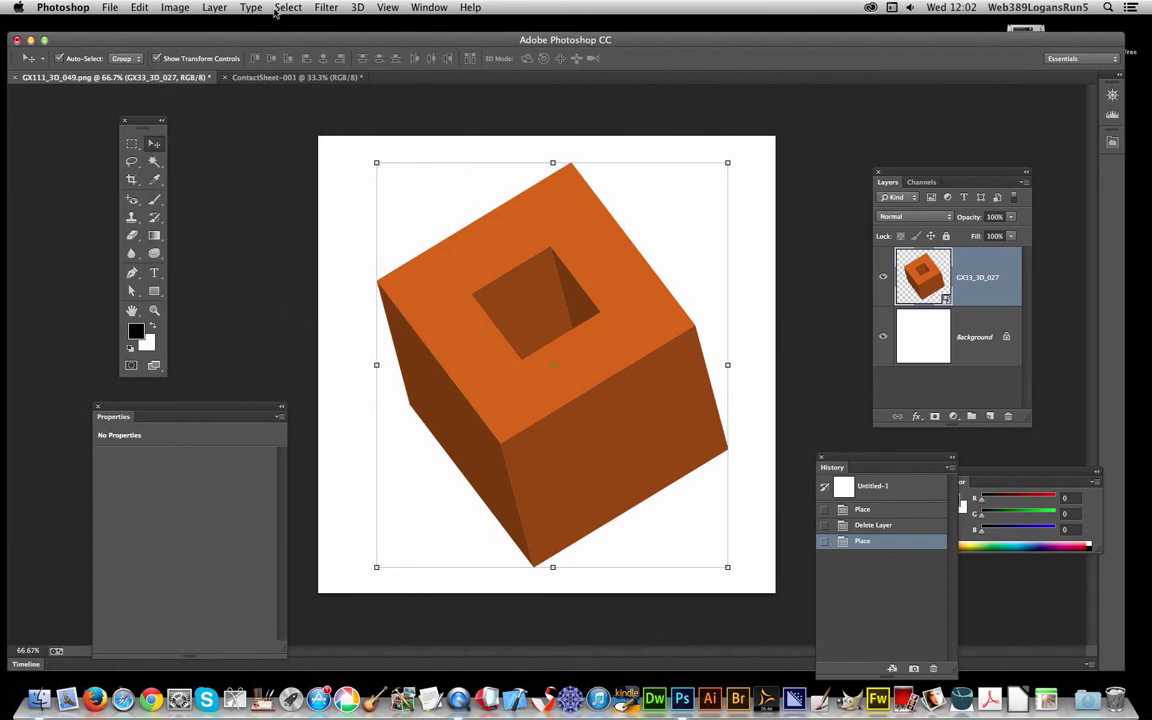
pyautogui.click(218, 8)
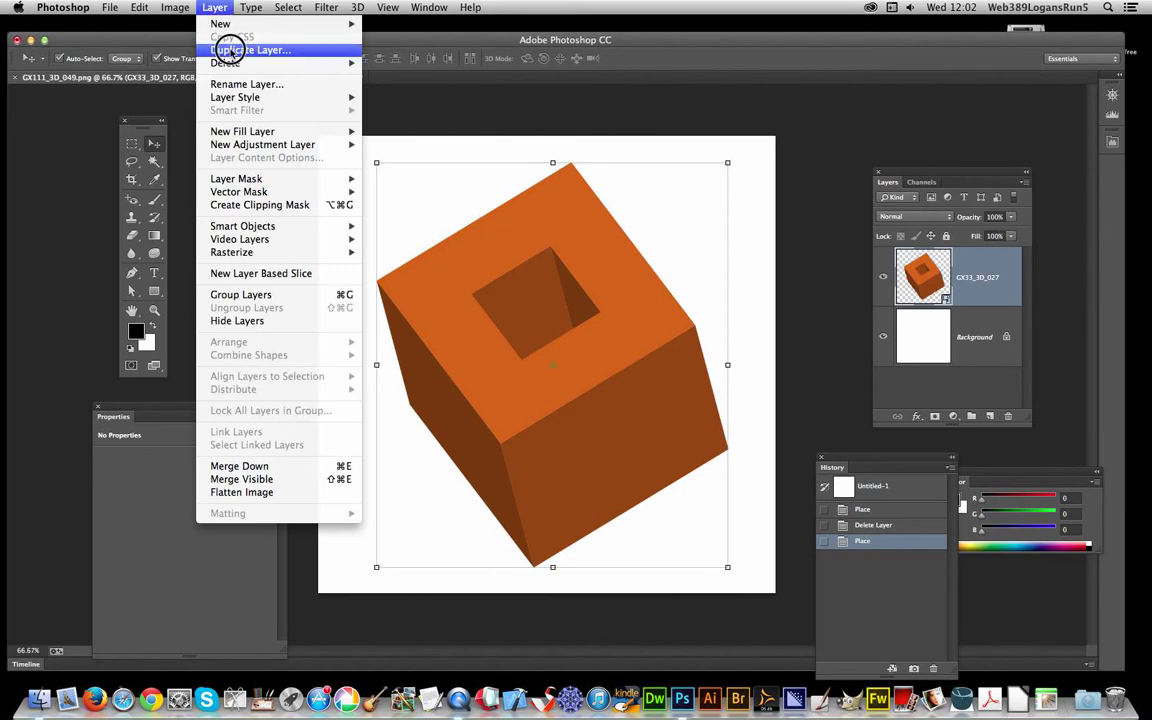
pyautogui.click(228, 50)
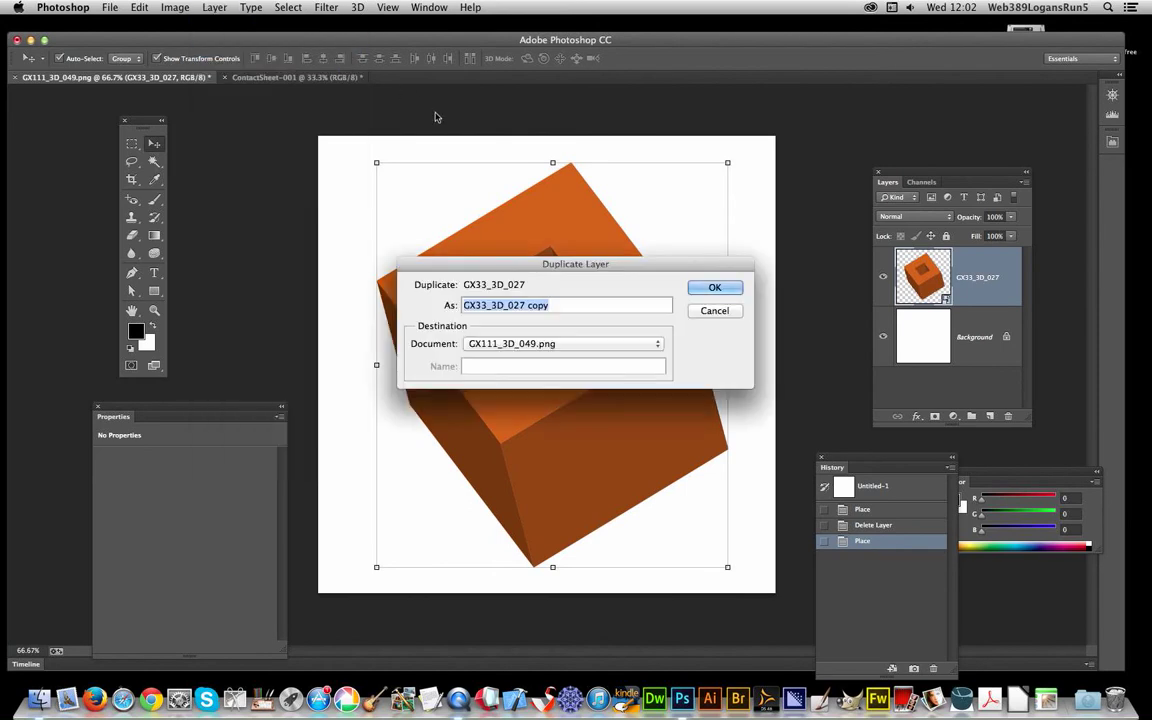
pyautogui.click(714, 287)
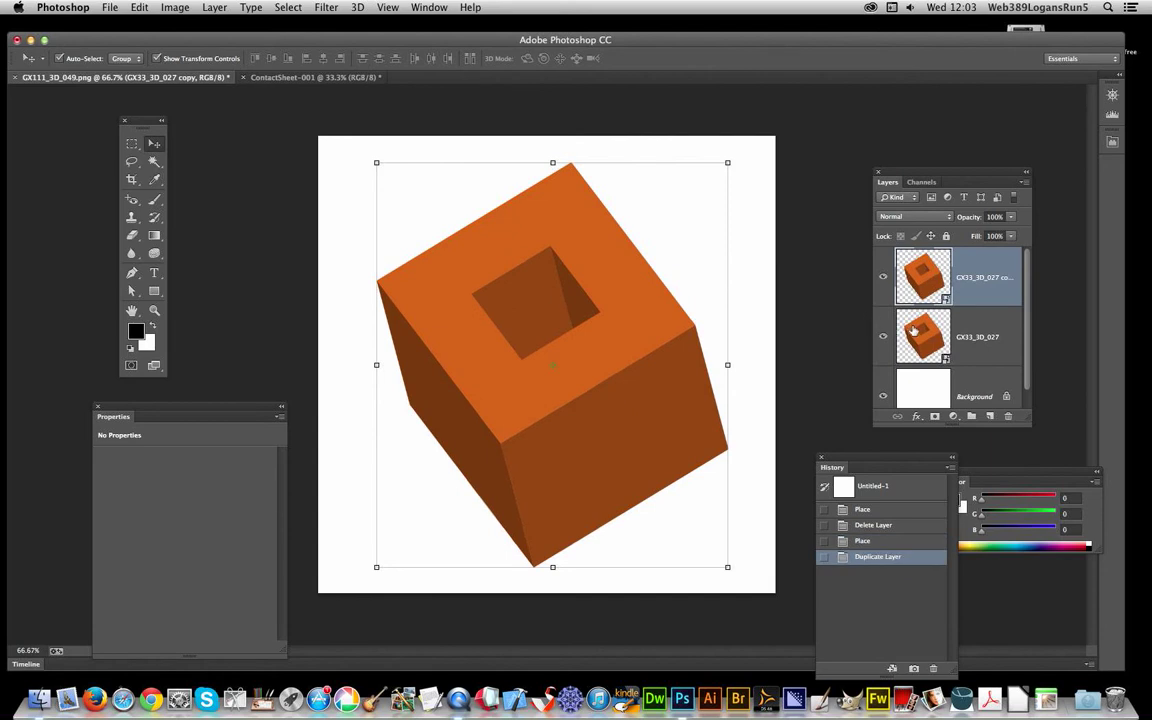
# Step: Select both cube layers and merge them into a single layer
pyautogui.keyDown('shift'); pyautogui.click(997, 342); pyautogui.keyUp('shift')
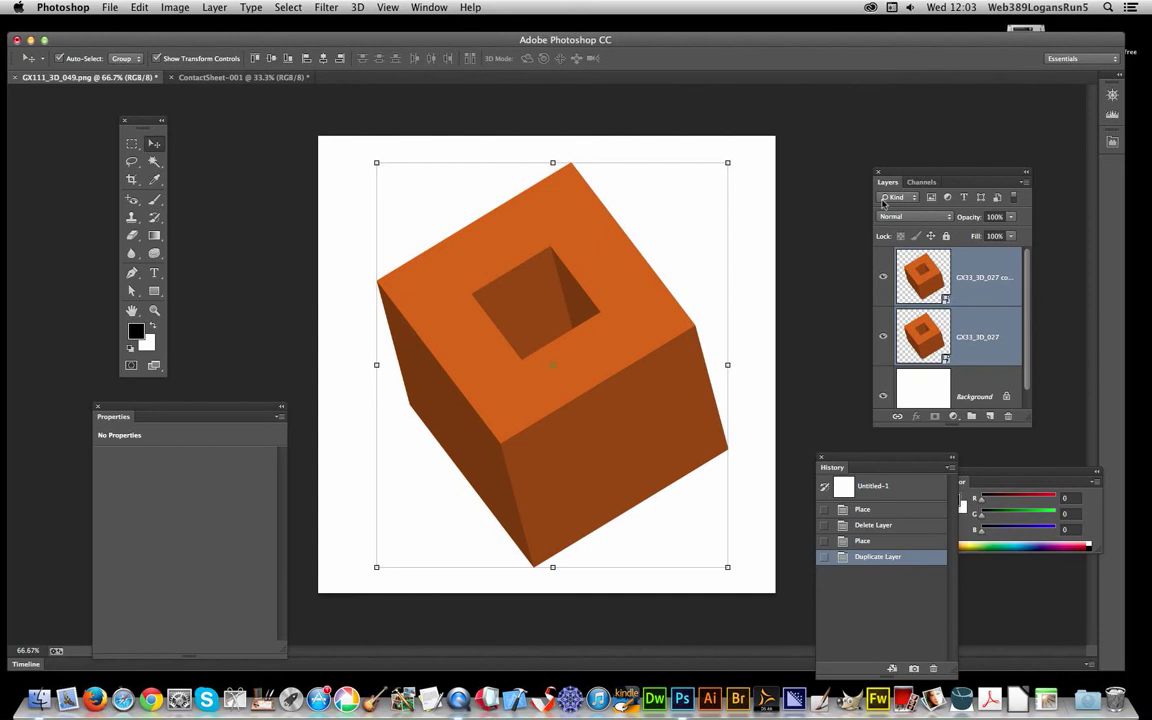
pyautogui.click(429, 7)
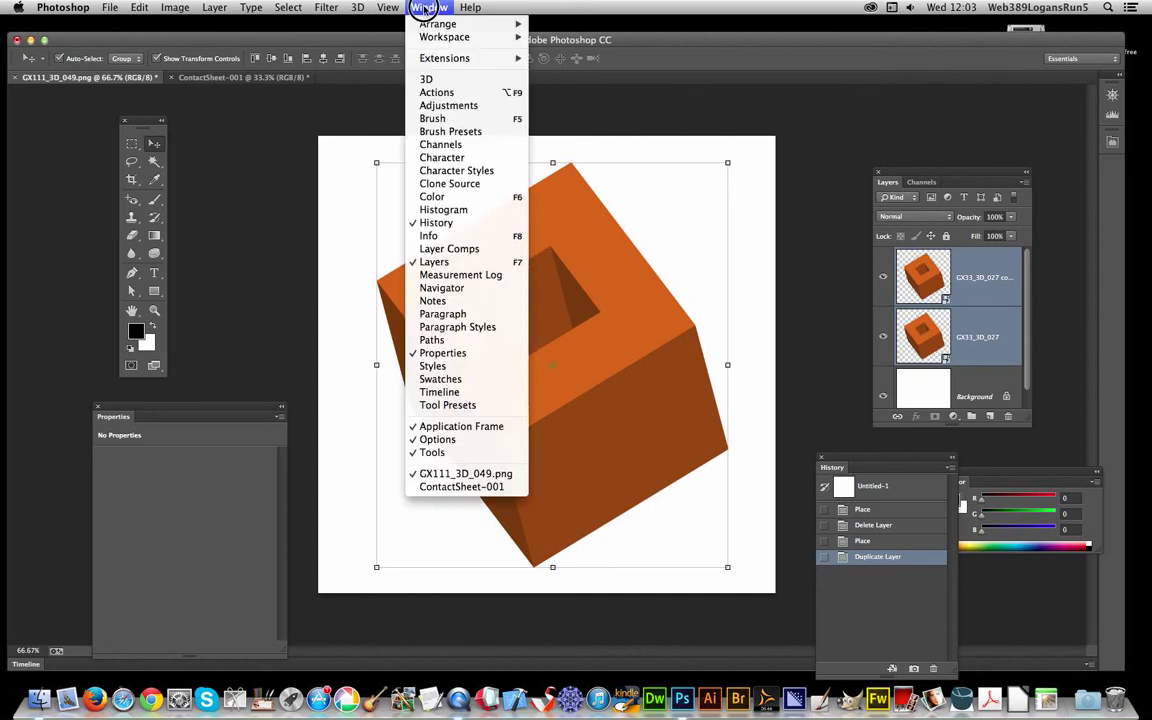
pyautogui.click(705, 252)
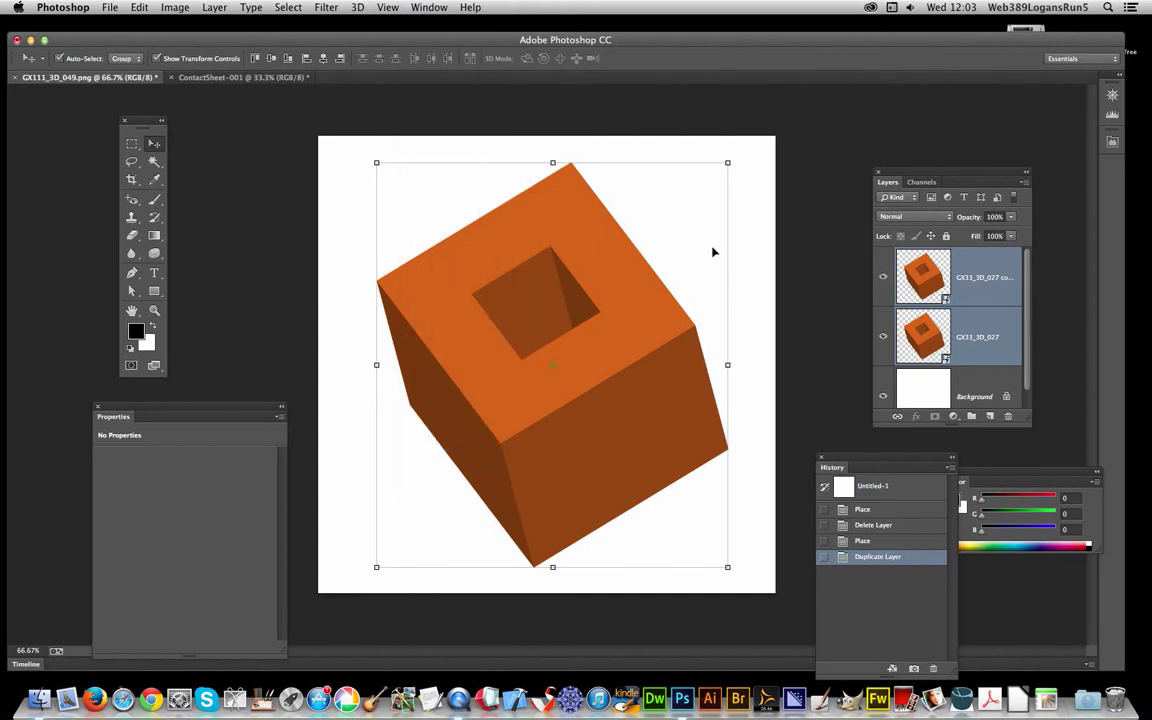
pyautogui.click(1022, 183)
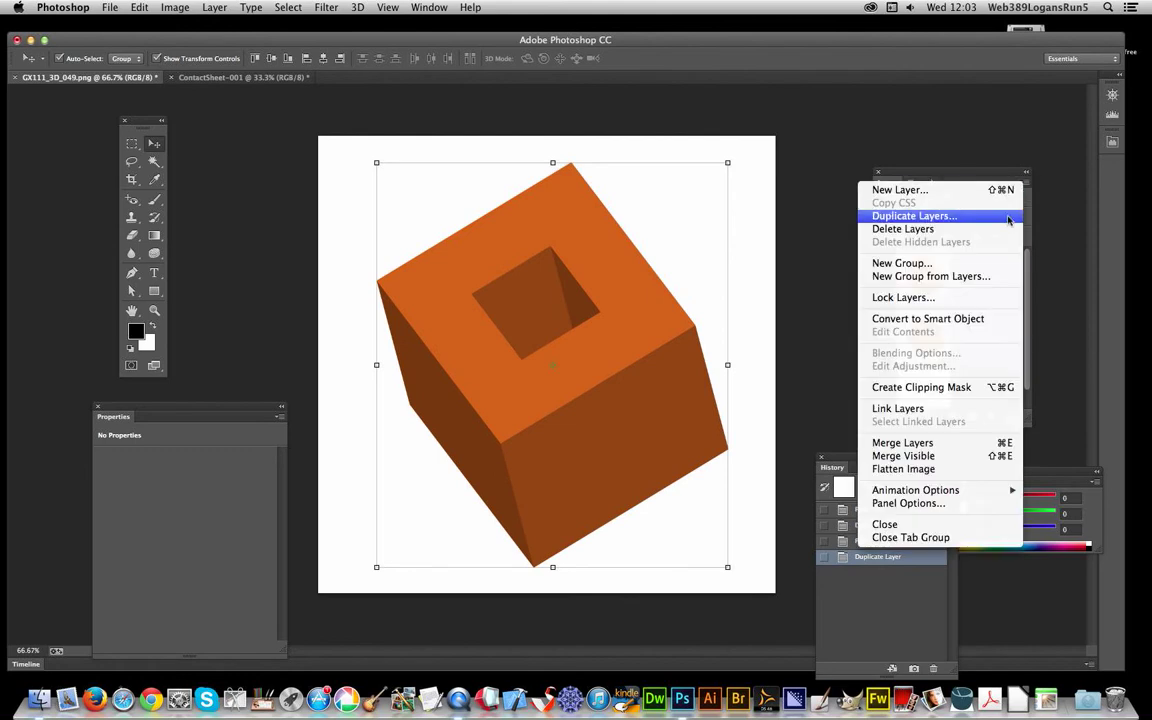
pyautogui.click(948, 442)
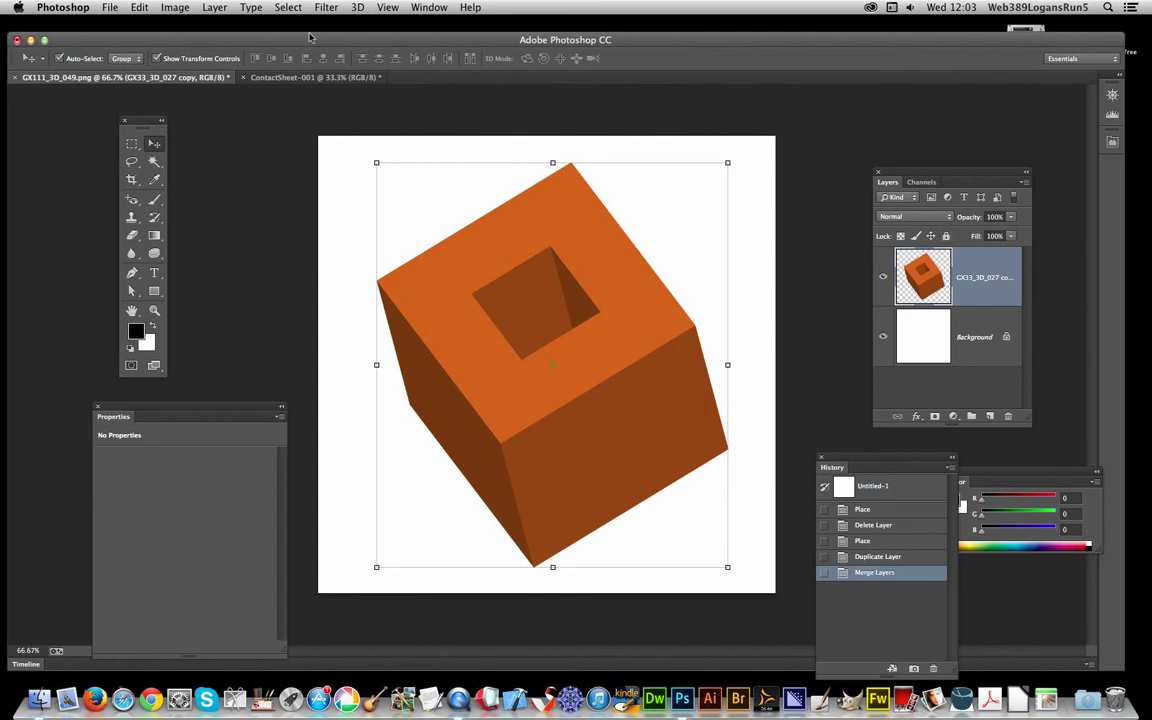
# Step: Apply Hue/Saturation with Hue +104 to turn the orange cube green
pyautogui.click(180, 7)
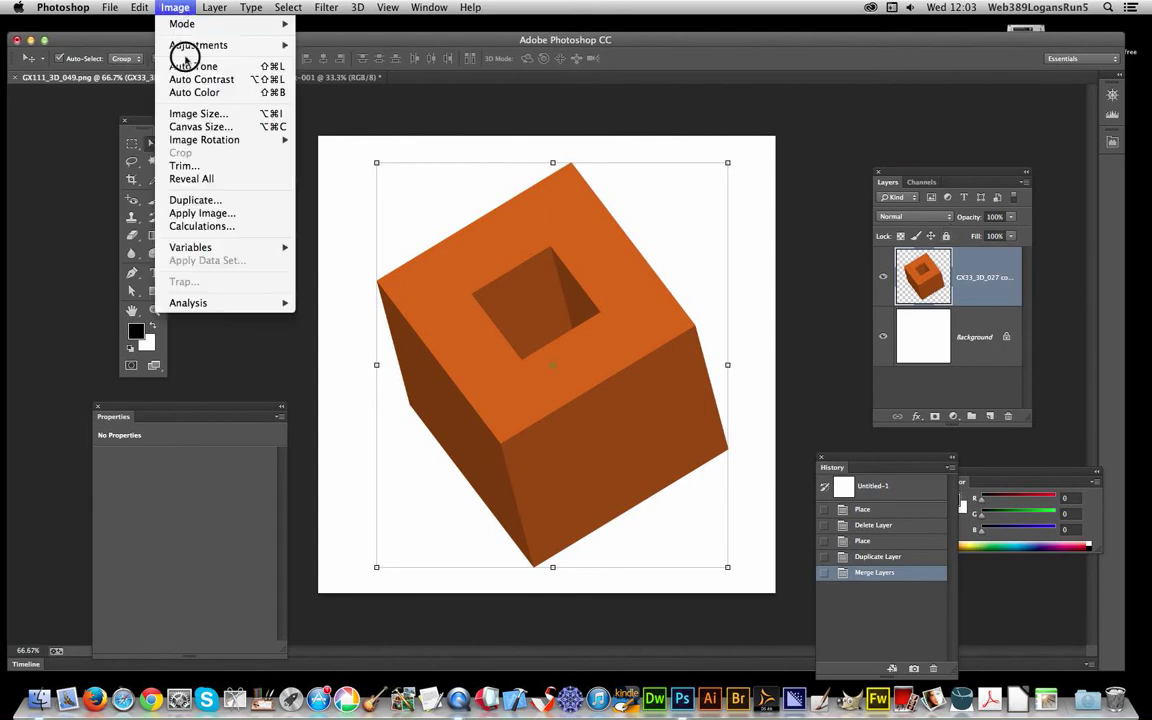
pyautogui.moveTo(192, 45)
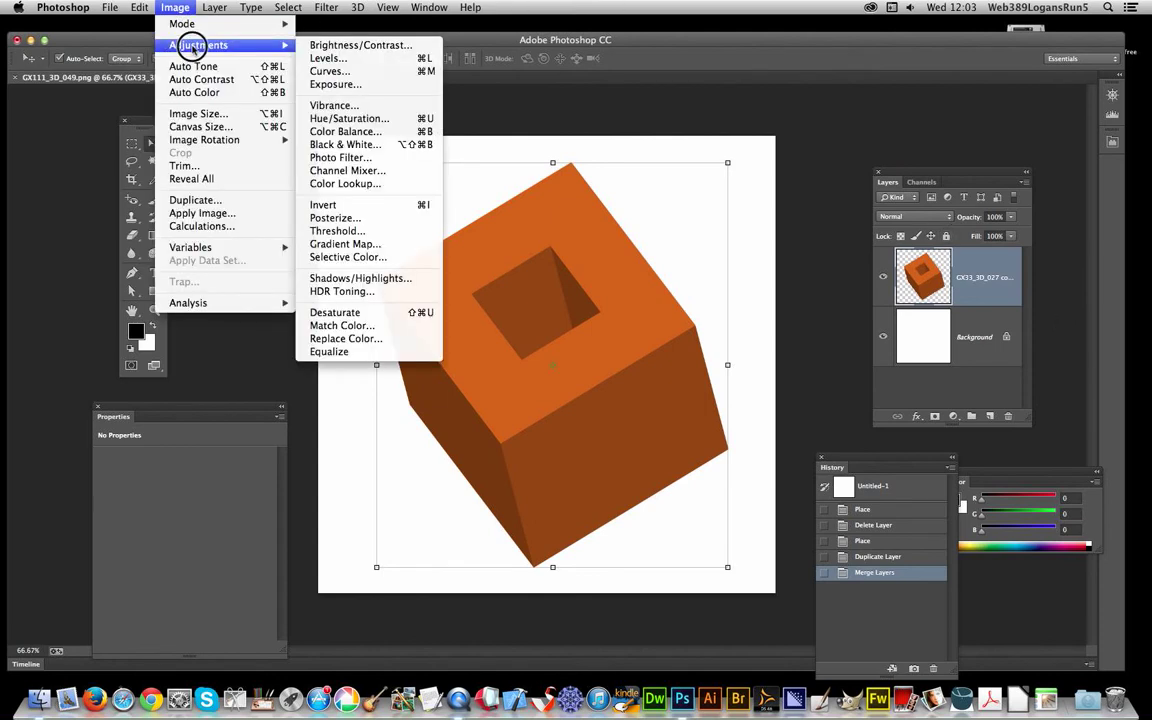
pyautogui.click(393, 118)
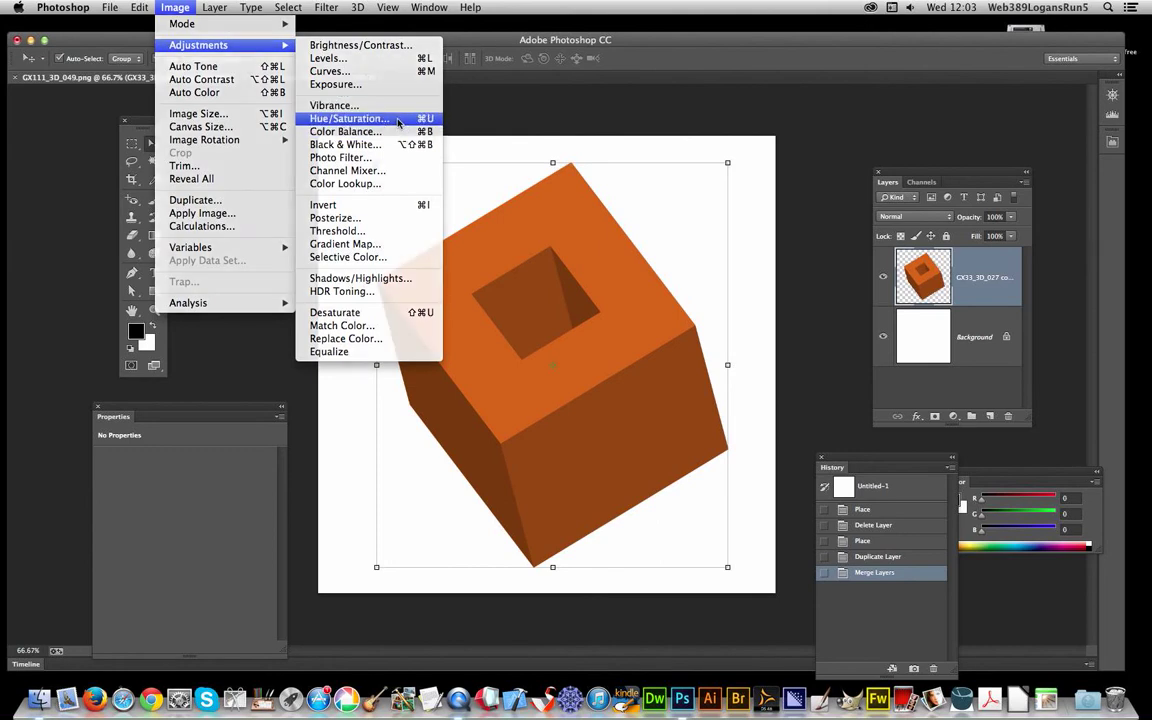
pyautogui.click(797, 358)
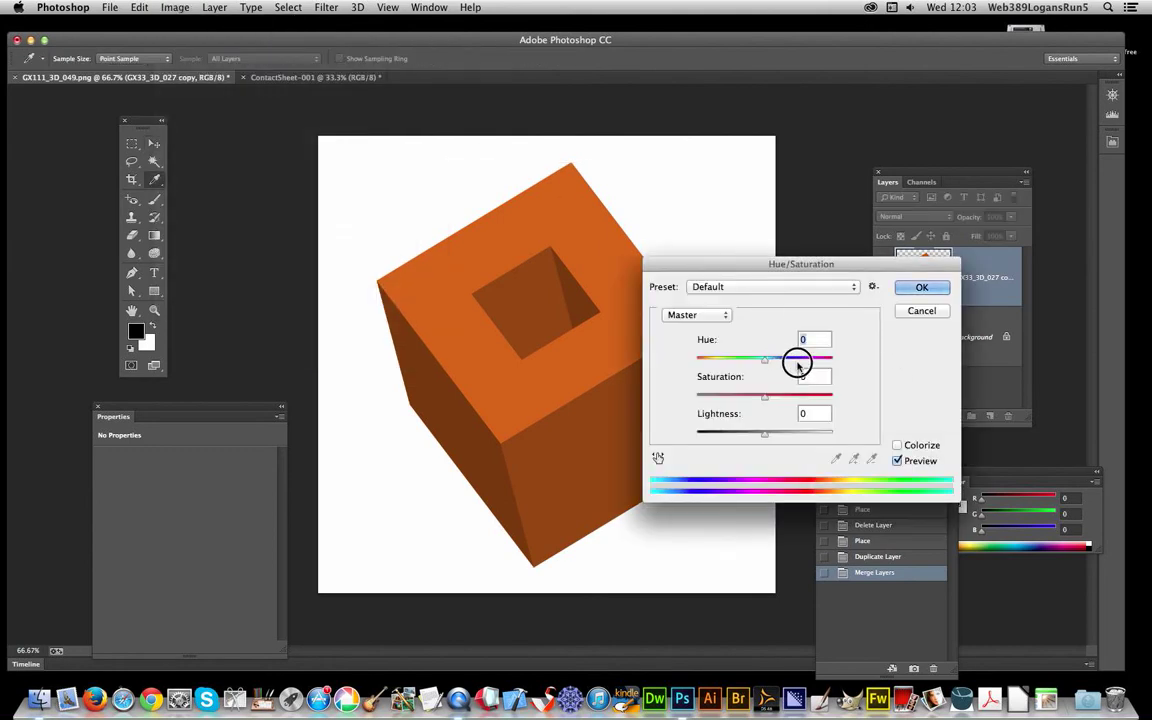
pyautogui.moveTo(800, 366); pyautogui.dragTo(822, 364)
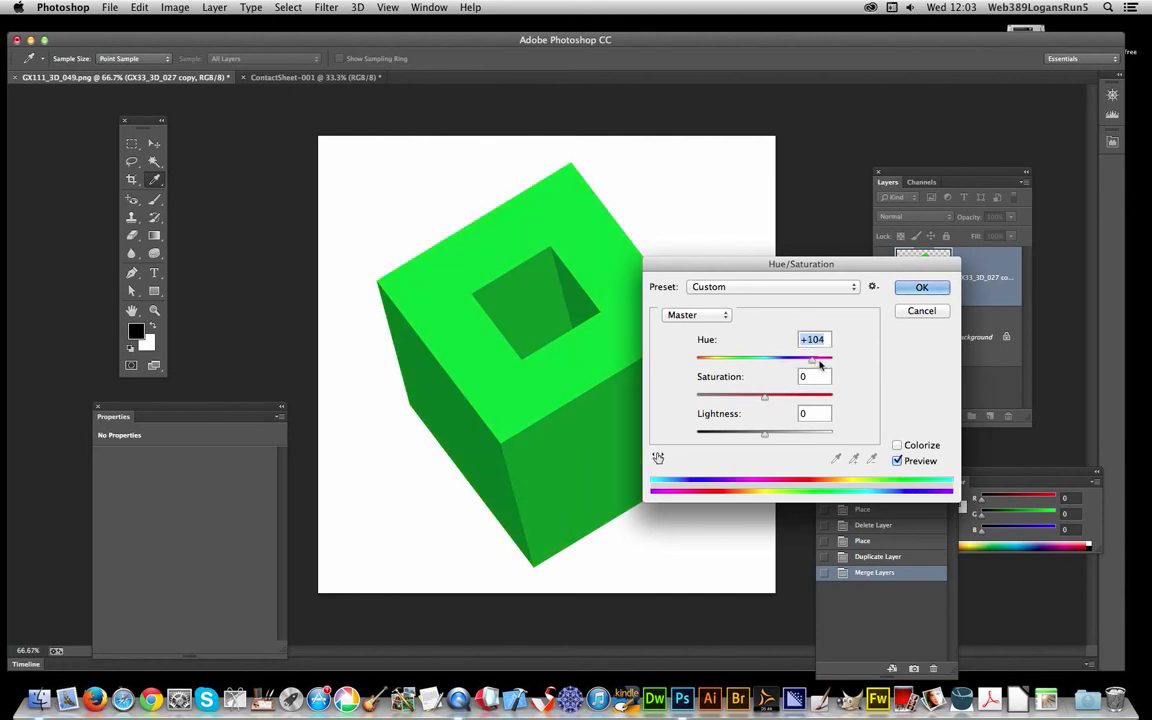
pyautogui.click(912, 288)
# Step: Switch to the Move tool and delete the white Background layer
pyautogui.press('v')
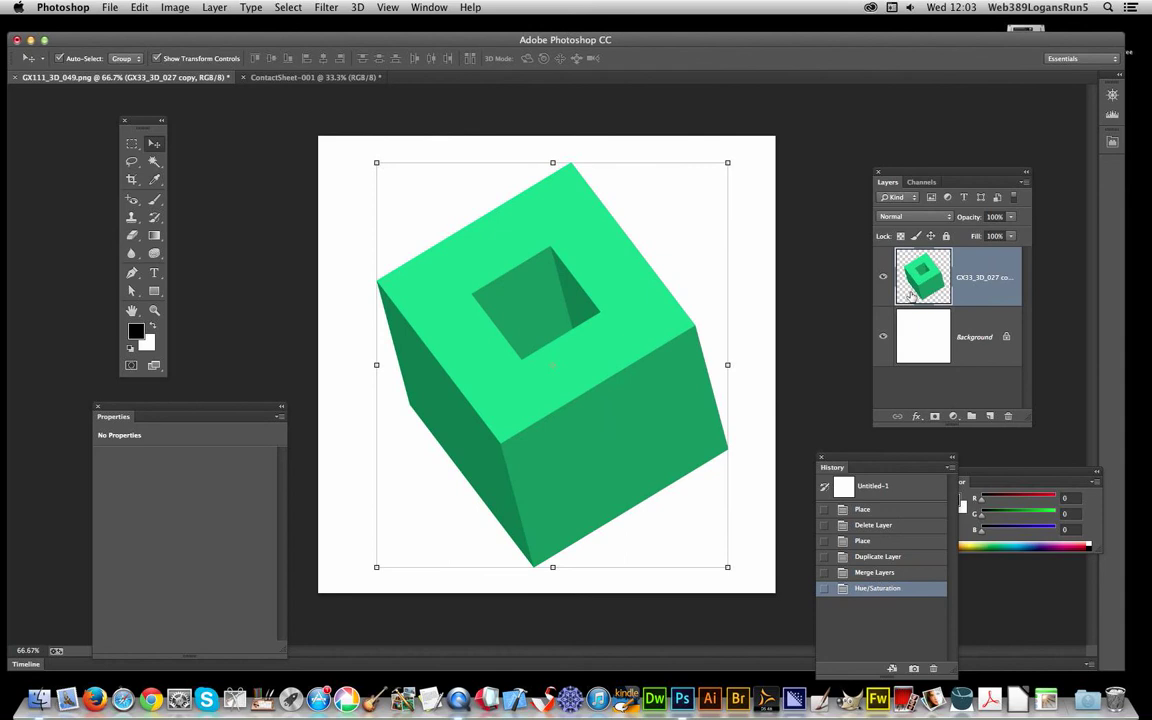
pyautogui.click(897, 340)
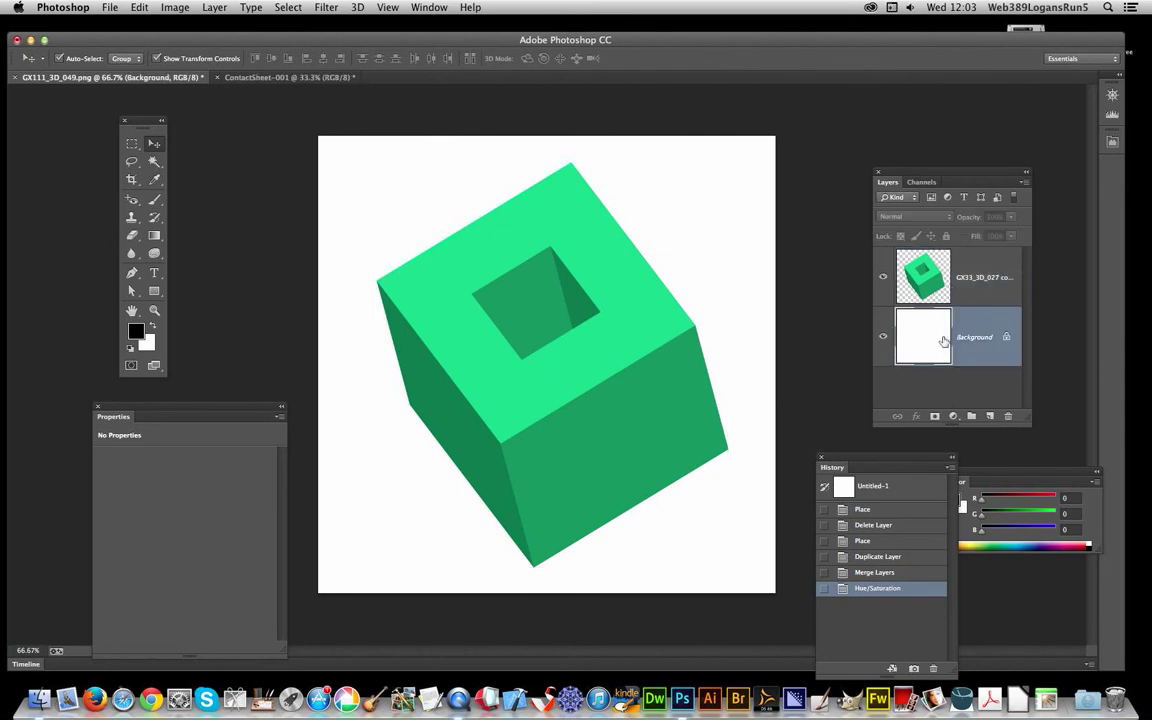
pyautogui.press('Delete')
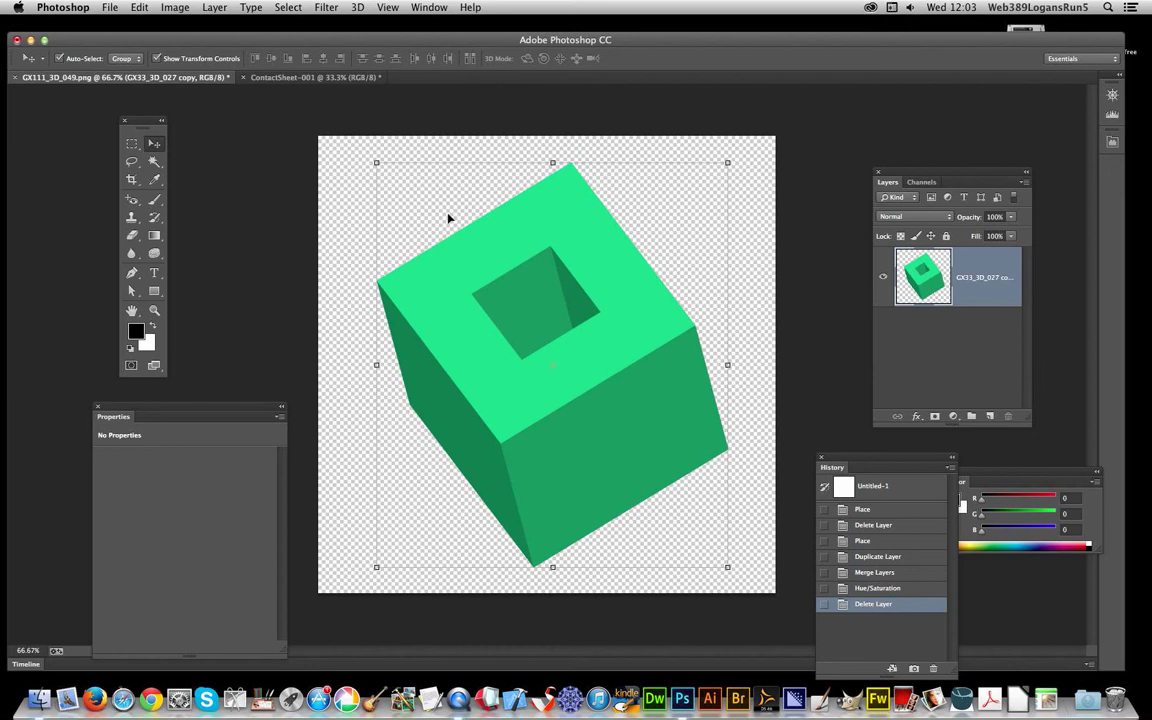
# Step: Define the transparent green cube as a pattern named GX111_3D_049.png
pyautogui.click(108, 6)
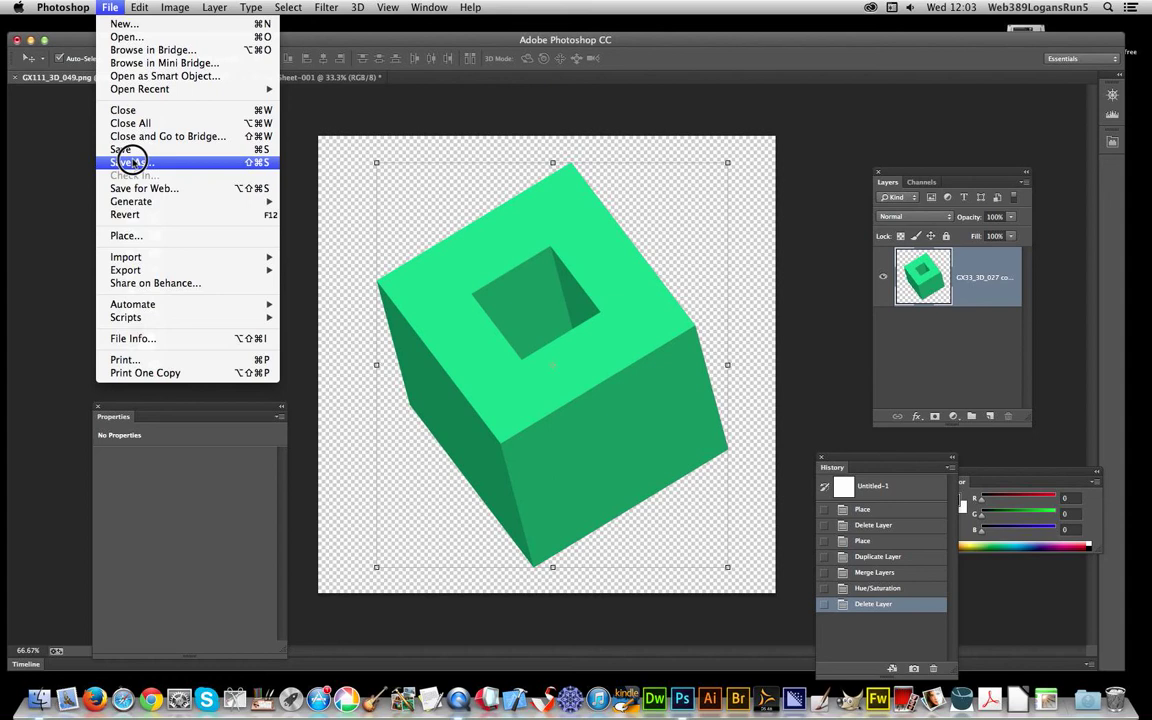
pyautogui.moveTo(188, 6)
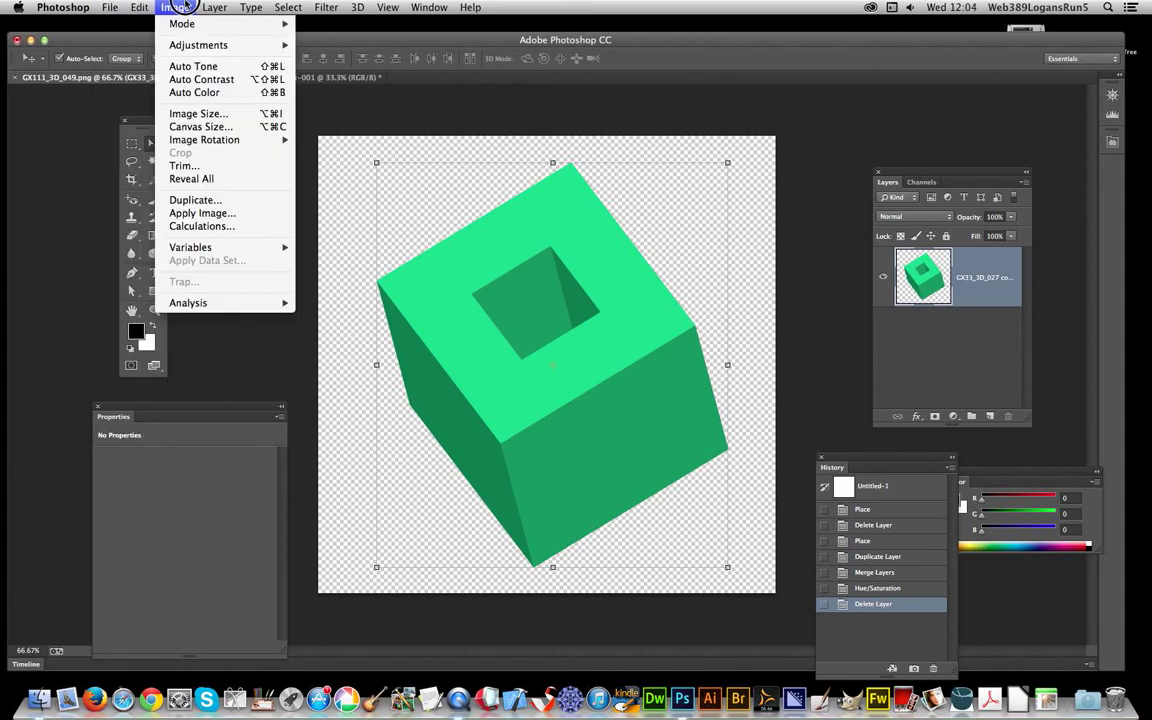
pyautogui.moveTo(136, 8)
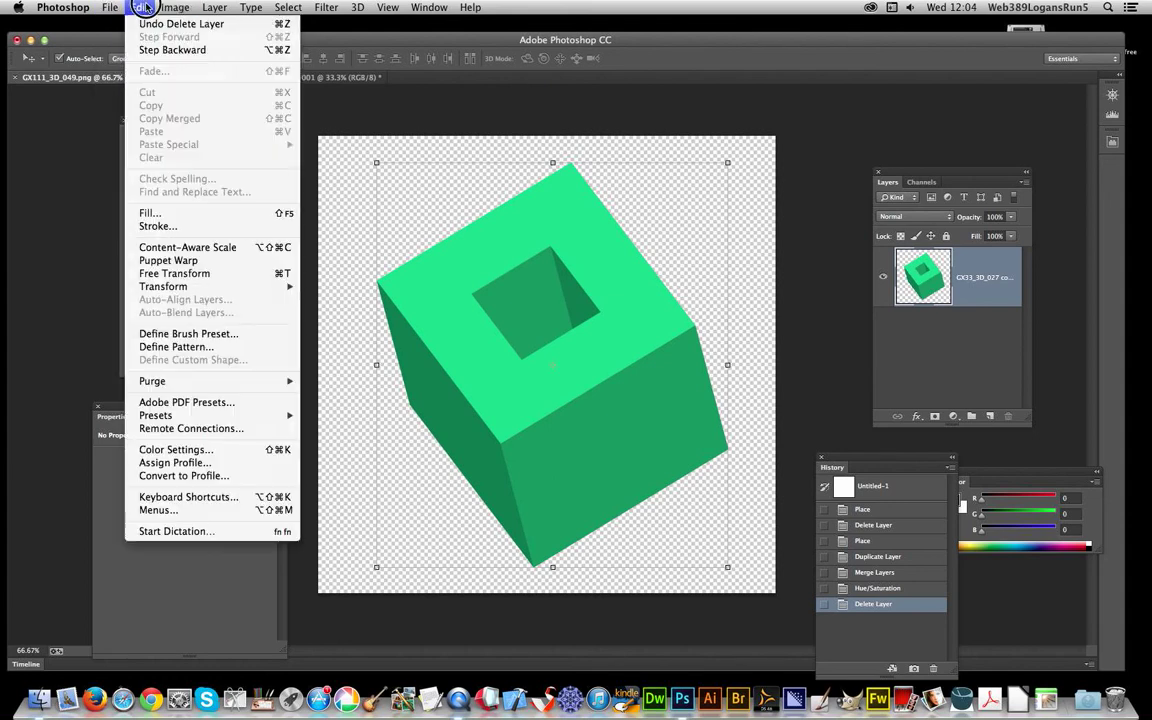
pyautogui.click(182, 346)
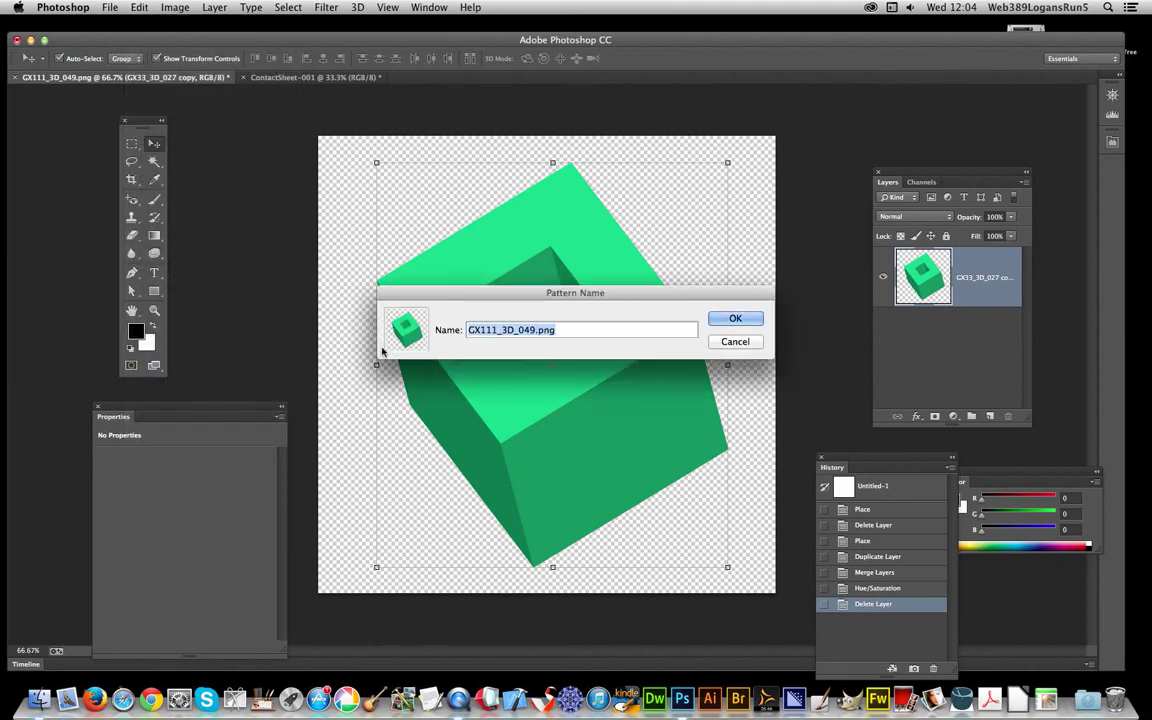
pyautogui.click(760, 322)
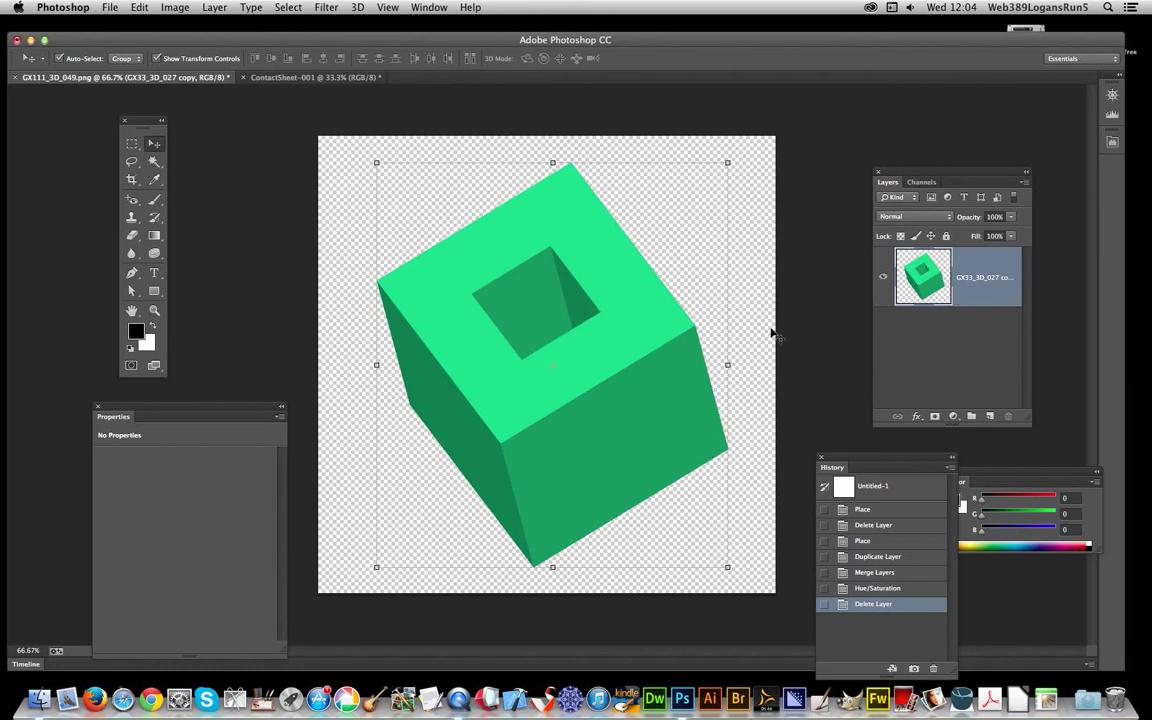
# Step: Revert to the blank Untitled-1 state and add a Pattern Fill 1 layer
pyautogui.click(863, 511)
pyautogui.click(870, 486)
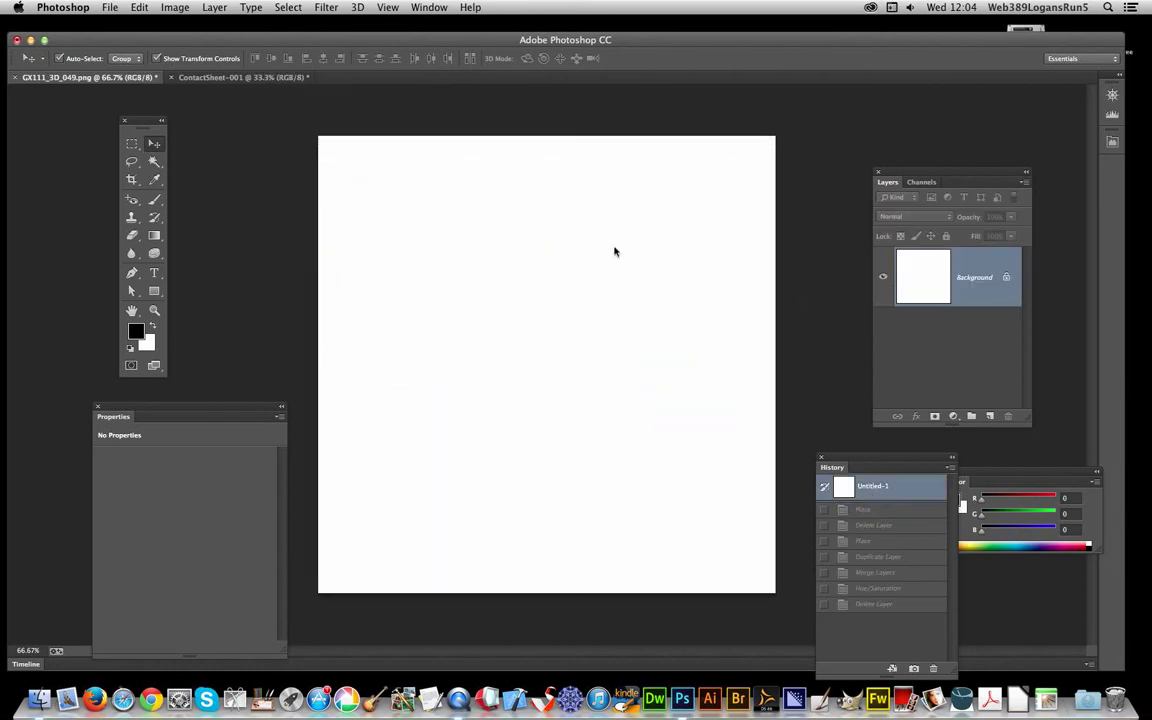
pyautogui.click(214, 7)
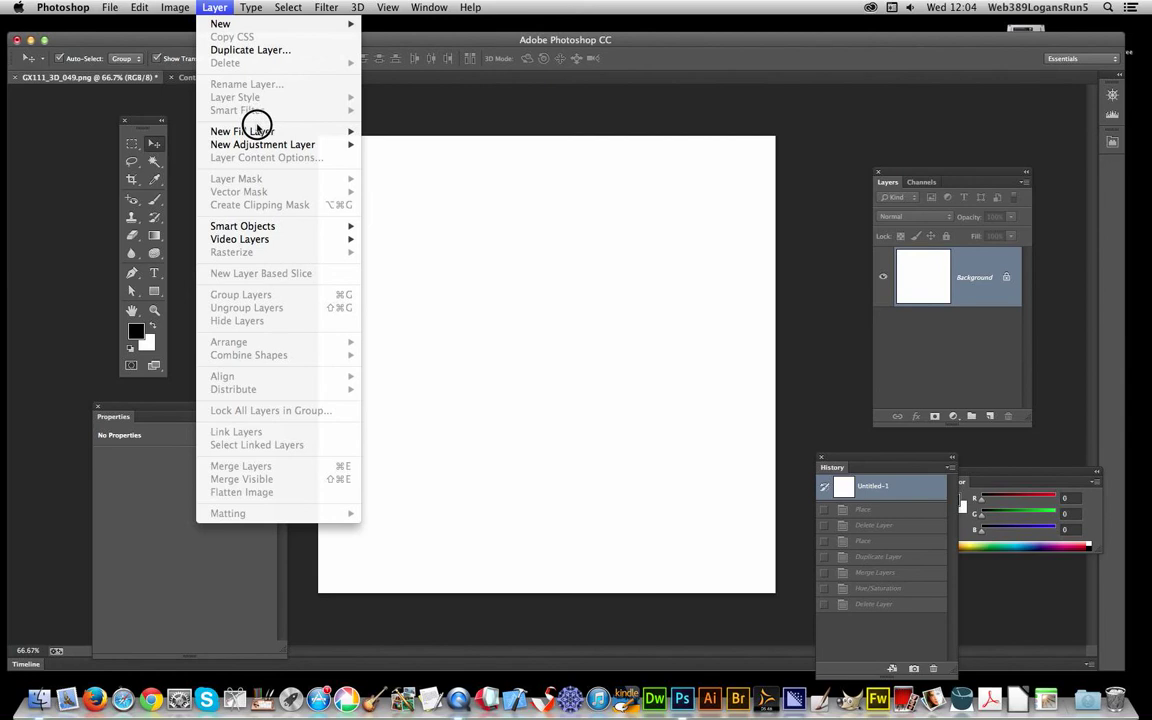
pyautogui.moveTo(256, 131)
pyautogui.click(410, 158)
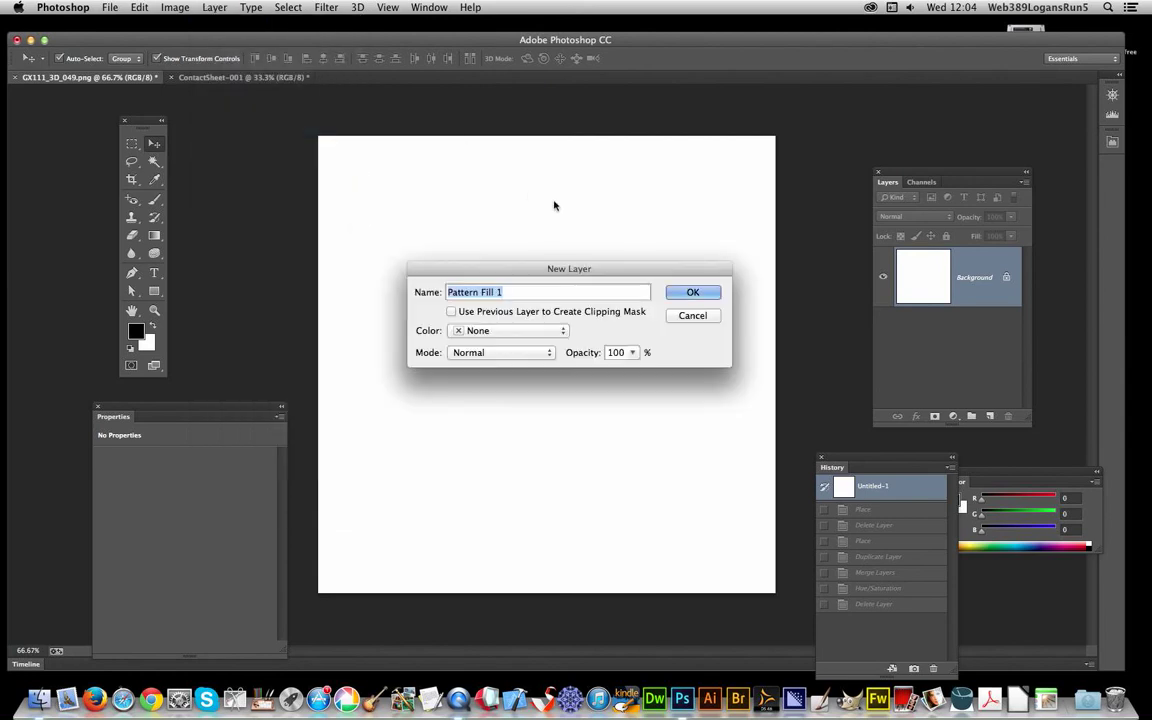
pyautogui.click(689, 292)
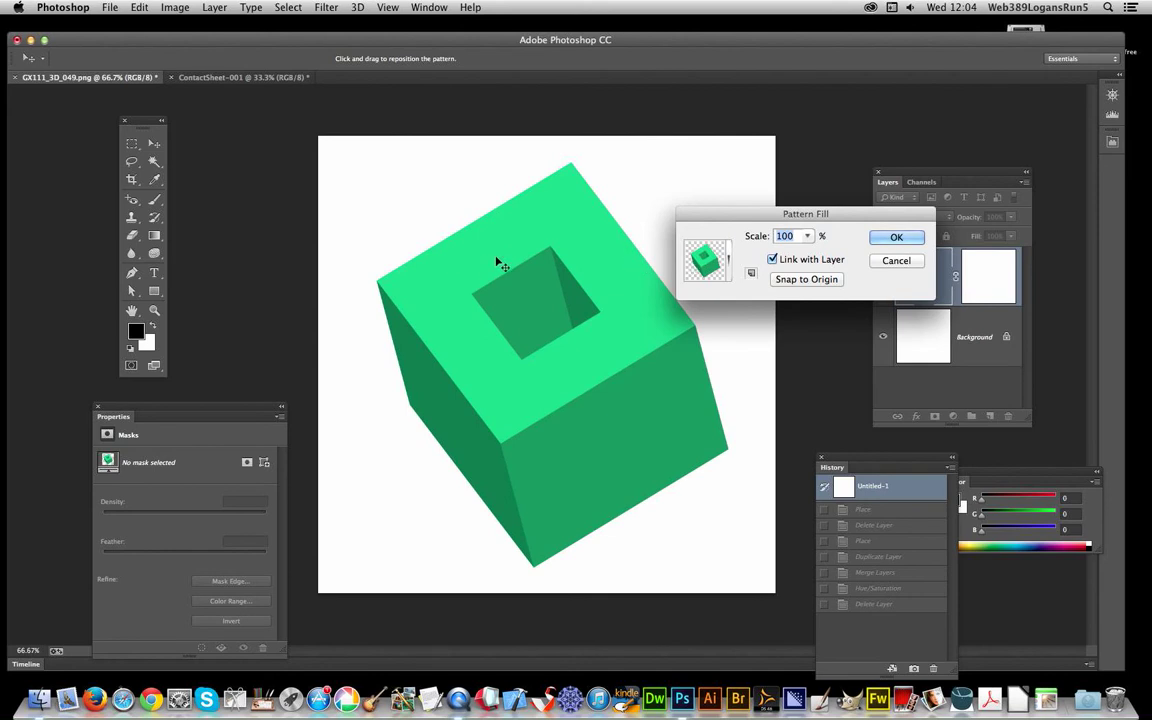
# Step: Shift the cube pattern up and left and set its scale to 25%
pyautogui.click(528, 266)
pyautogui.moveTo(528, 266); pyautogui.dragTo(432, 183)
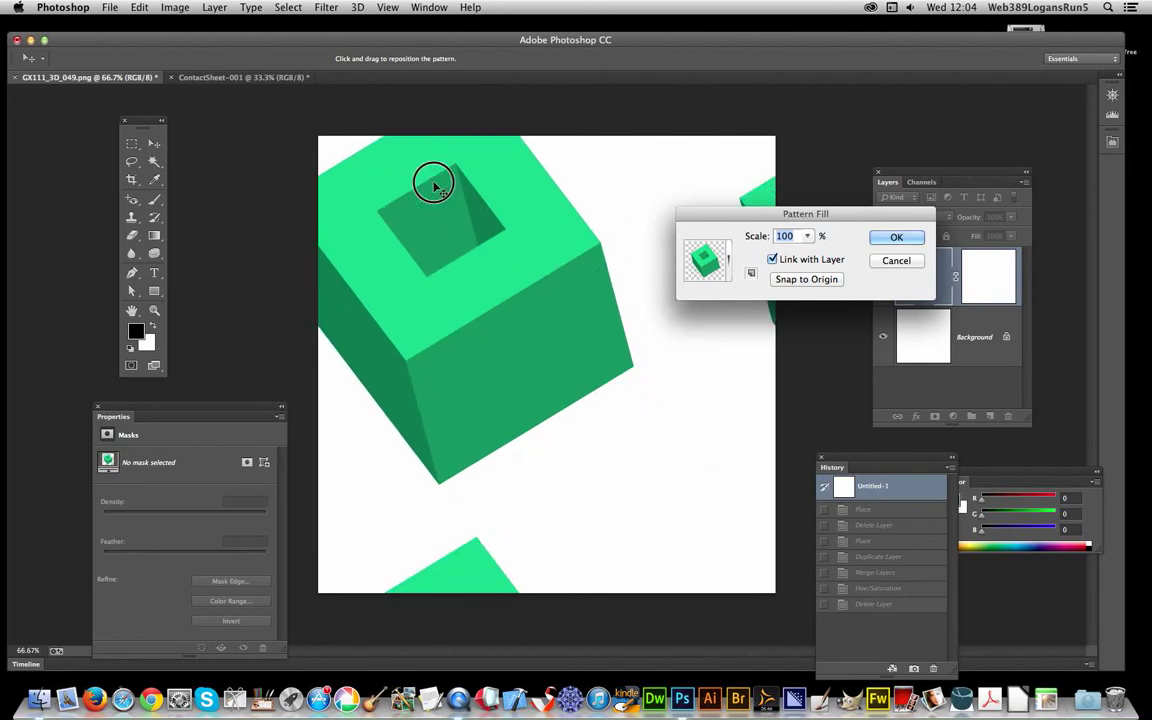
pyautogui.click(780, 237)
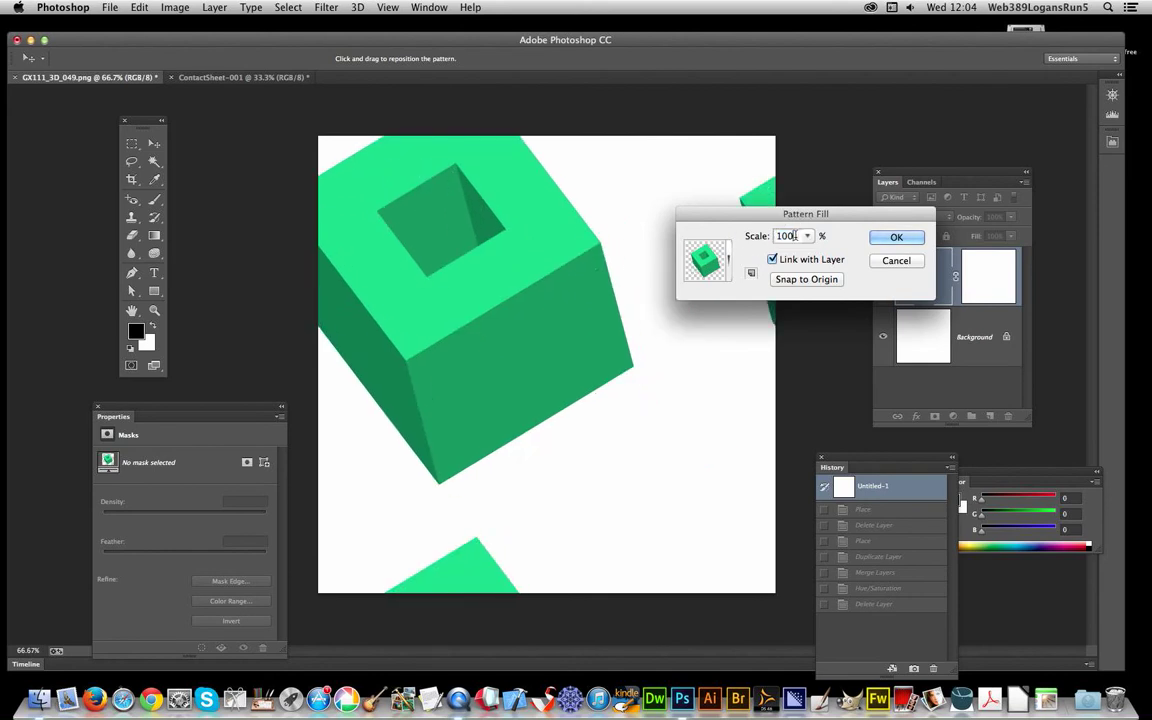
pyautogui.write('25')
pyautogui.click(896, 236)
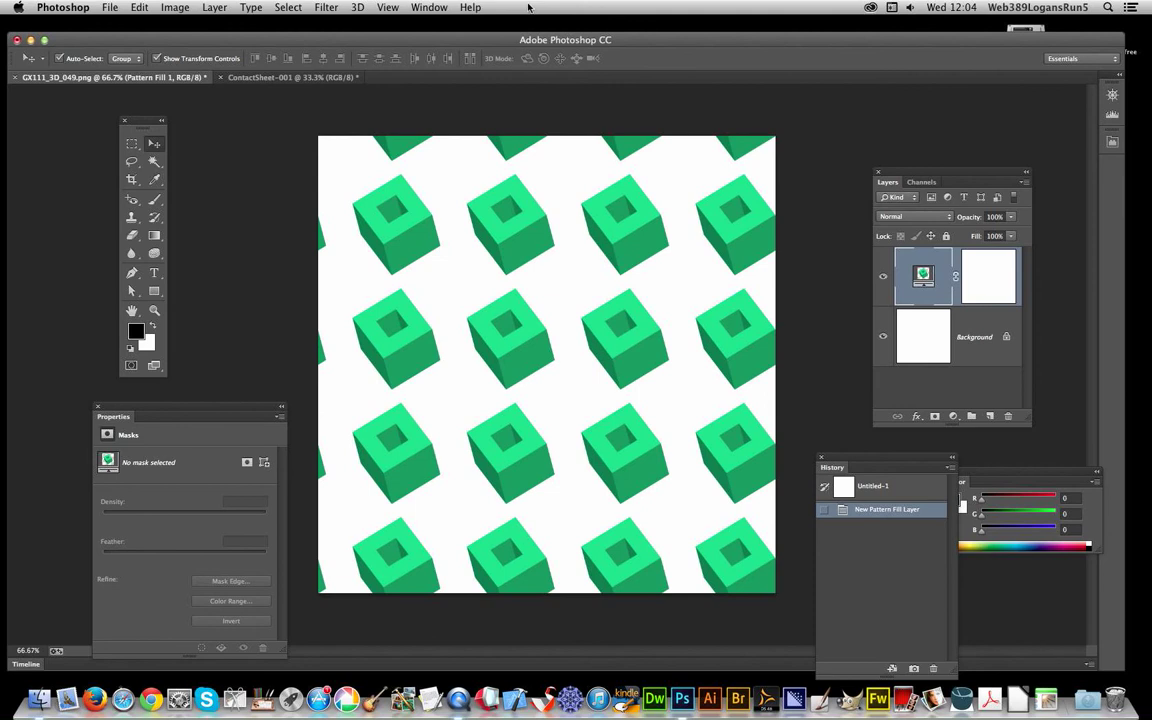
# Step: Add a Pattern Fill 2 layer with the cube pattern at 25% scale
pyautogui.click(214, 7)
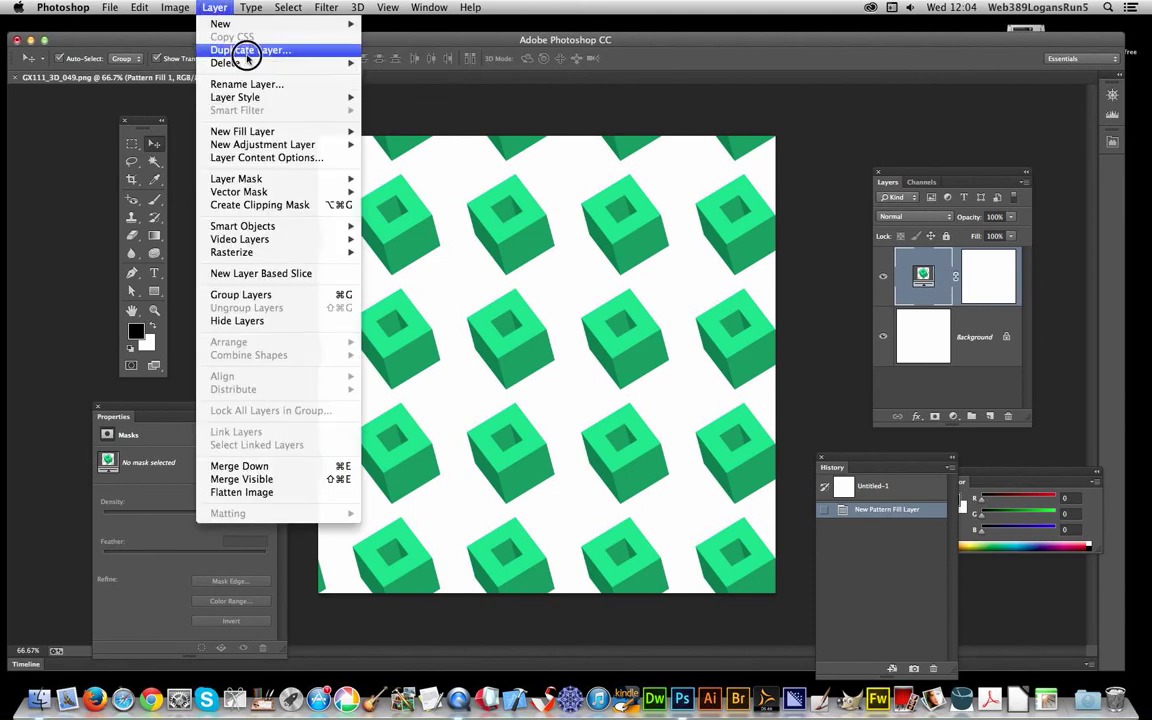
pyautogui.moveTo(288, 132)
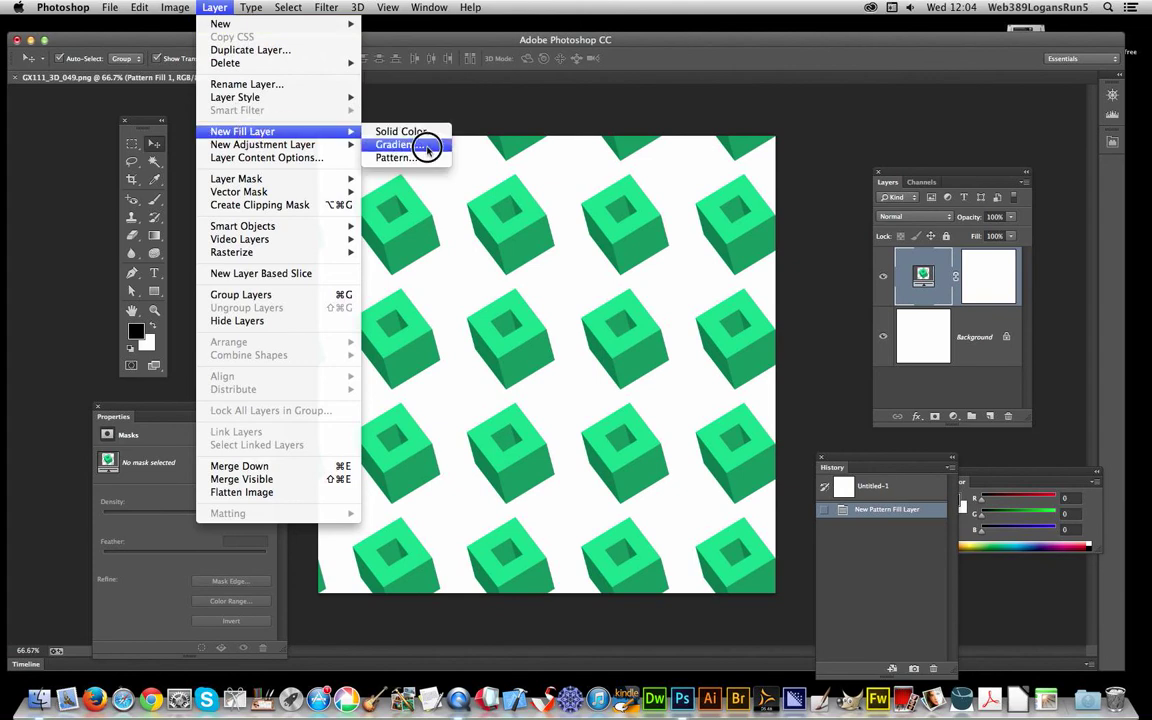
pyautogui.click(412, 158)
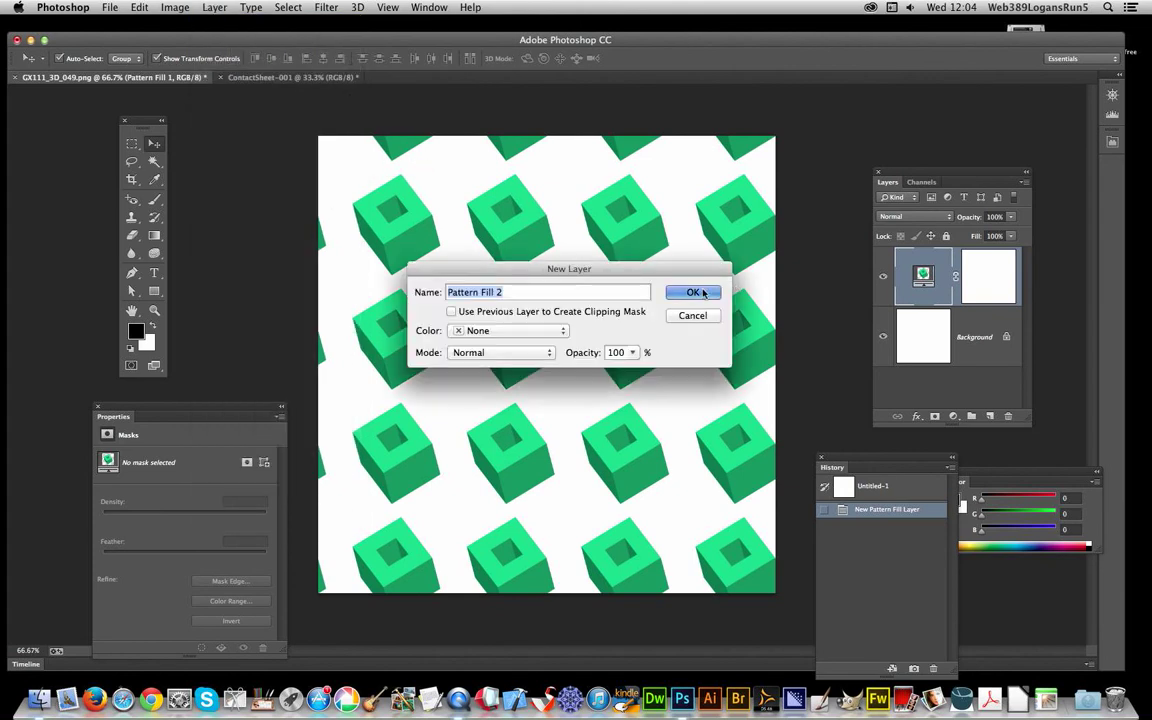
pyautogui.click(703, 292)
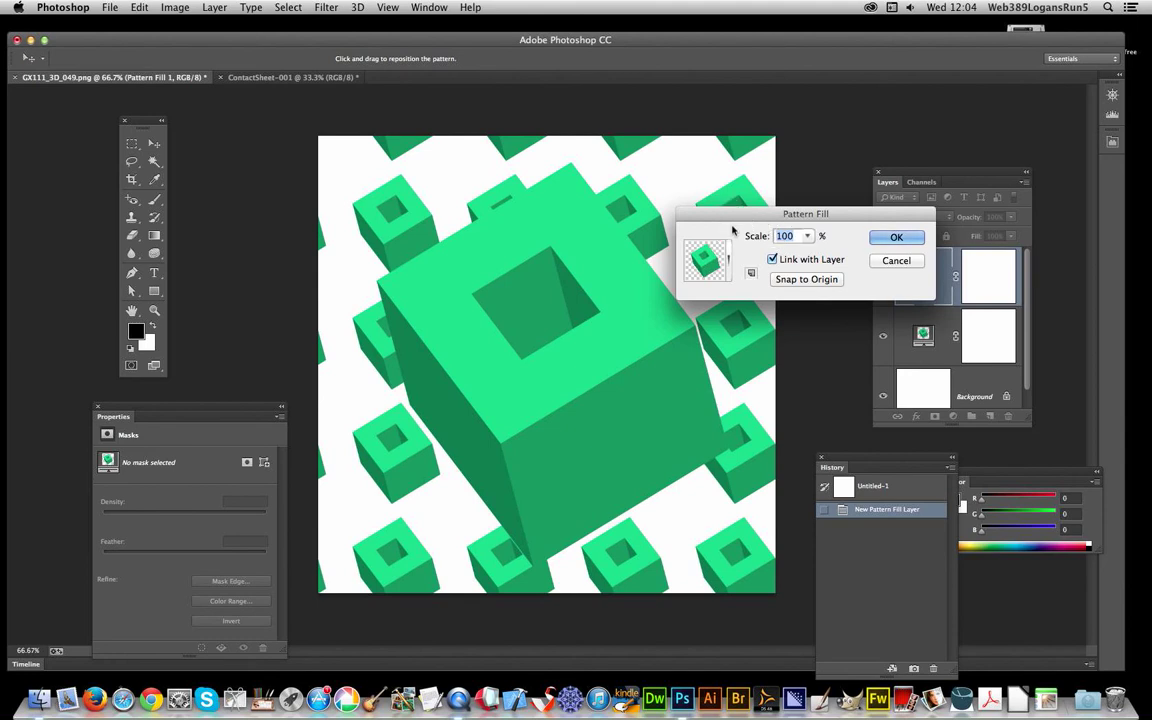
pyautogui.write('25')
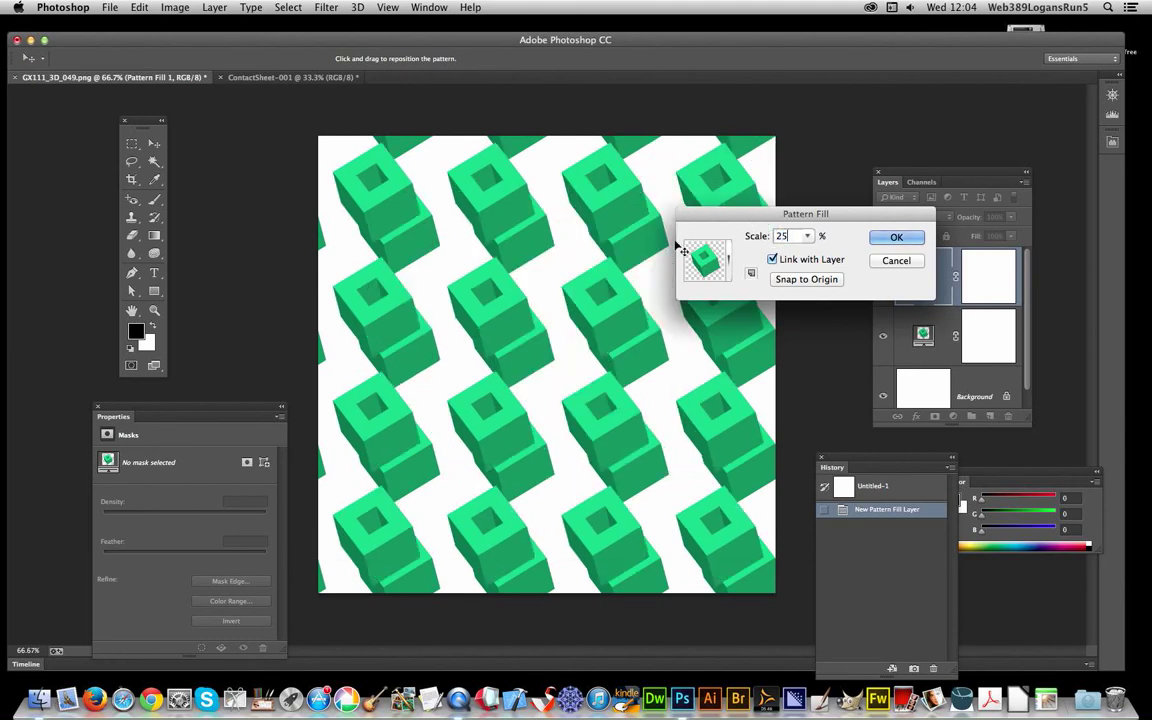
pyautogui.click(897, 237)
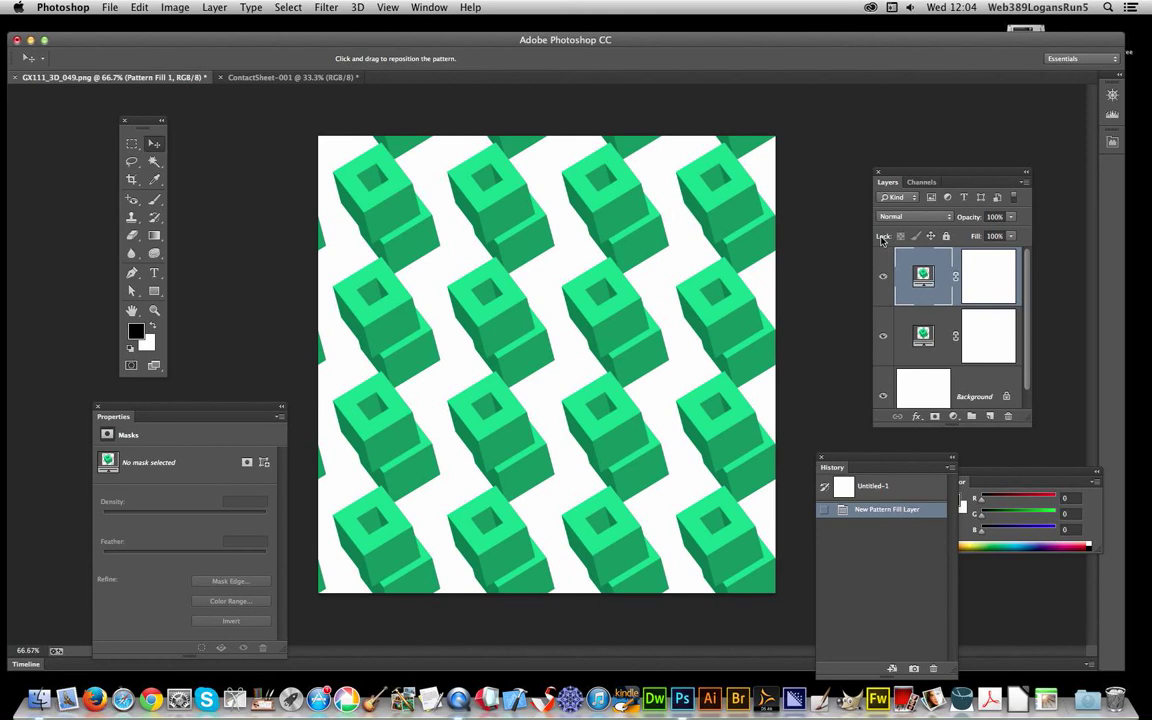
# Step: Drag Pattern Fill 2 downward to fill the gaps, then flatten the image
pyautogui.moveTo(546, 186); pyautogui.dragTo(566, 290)
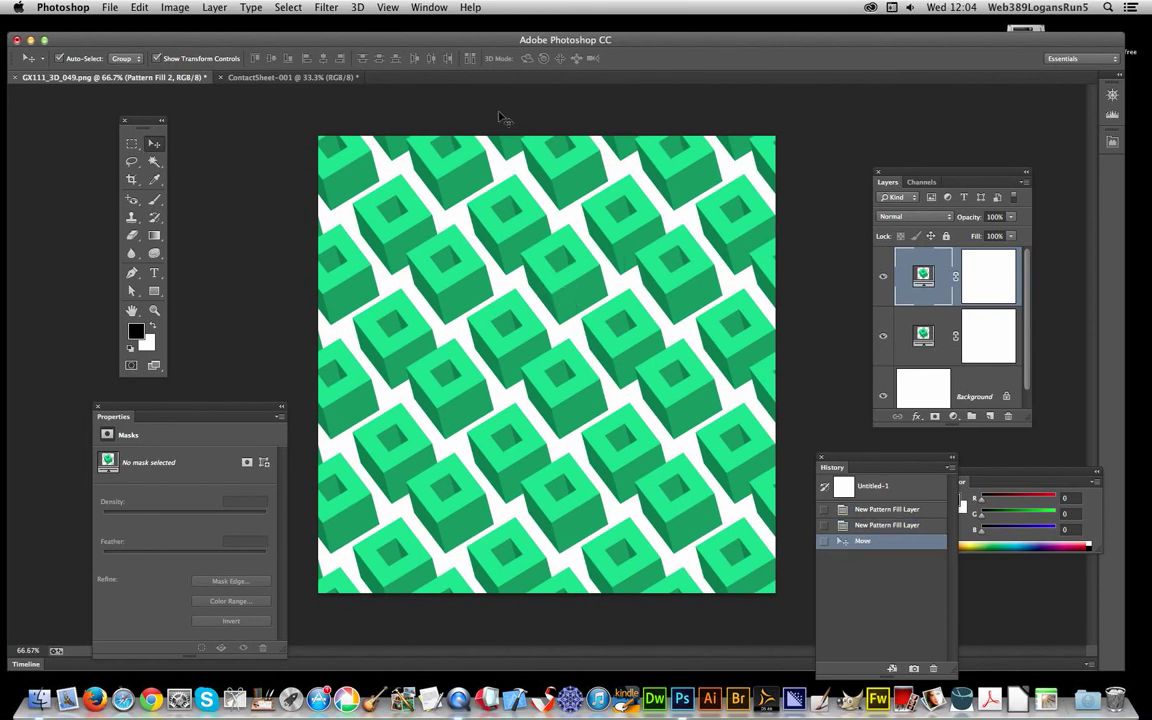
pyautogui.click(213, 9)
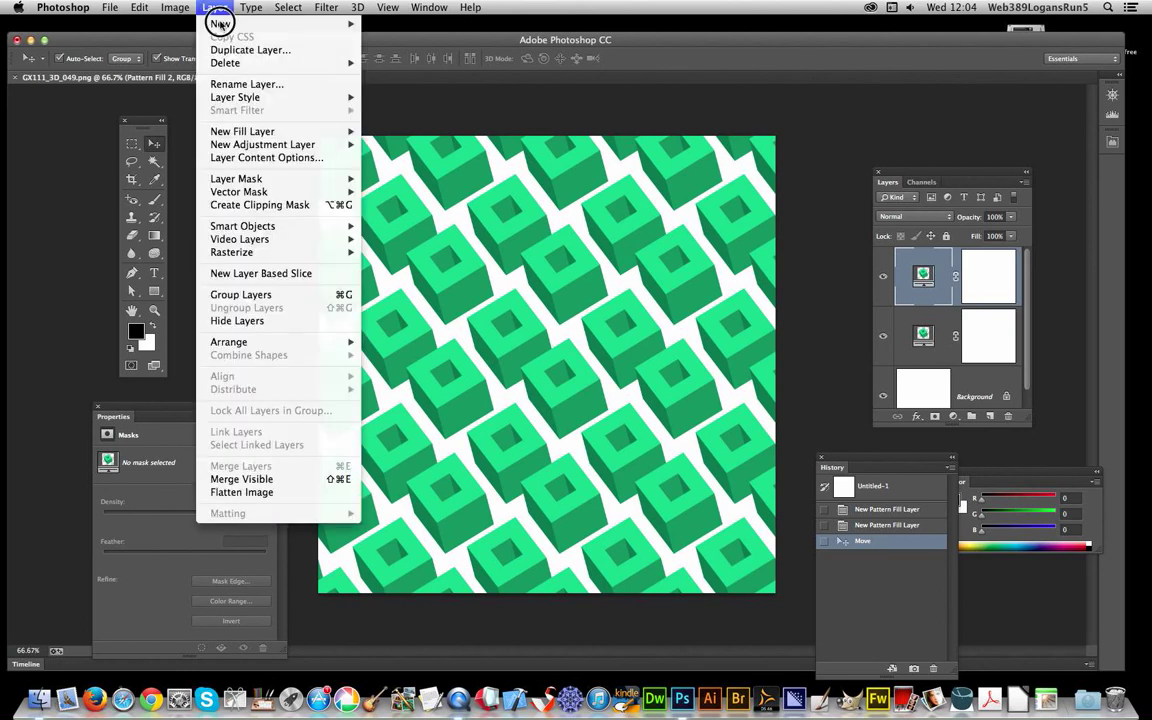
pyautogui.click(296, 490)
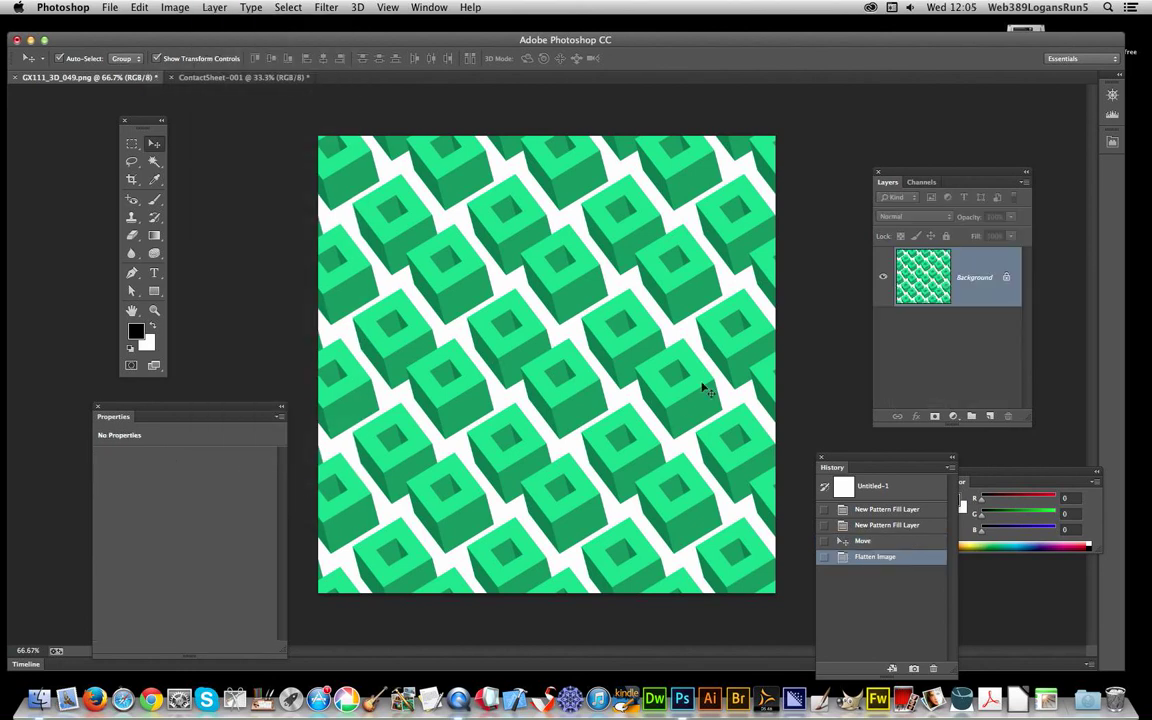